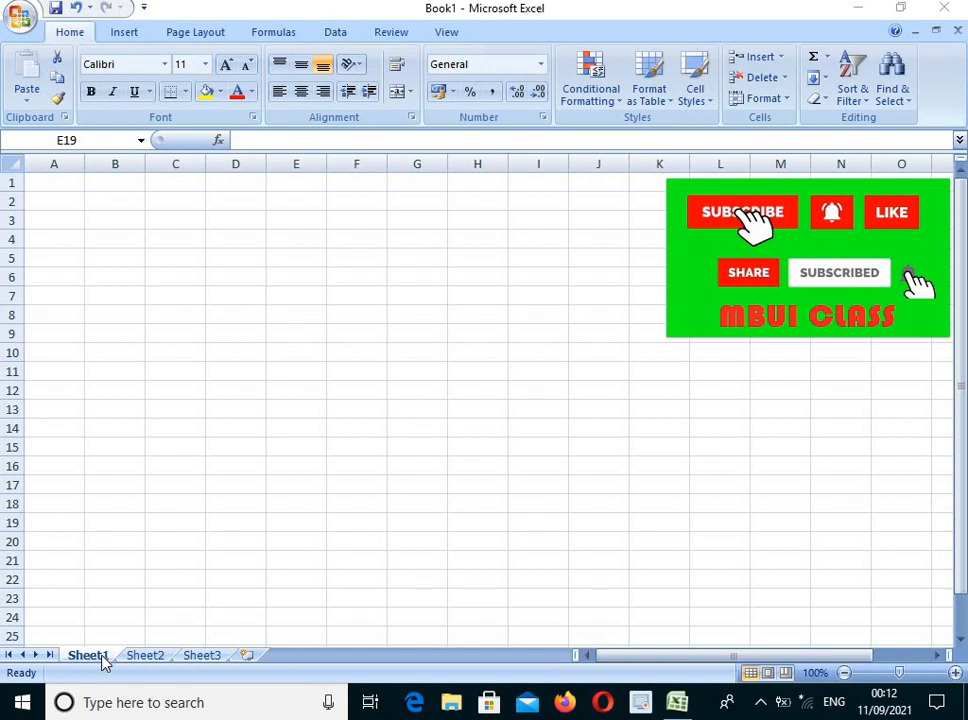
View Sheet2 and Sheet3, and add three new worksheets at the end of the workbook
{"action": "left_click", "coordinate": [151, 657]}
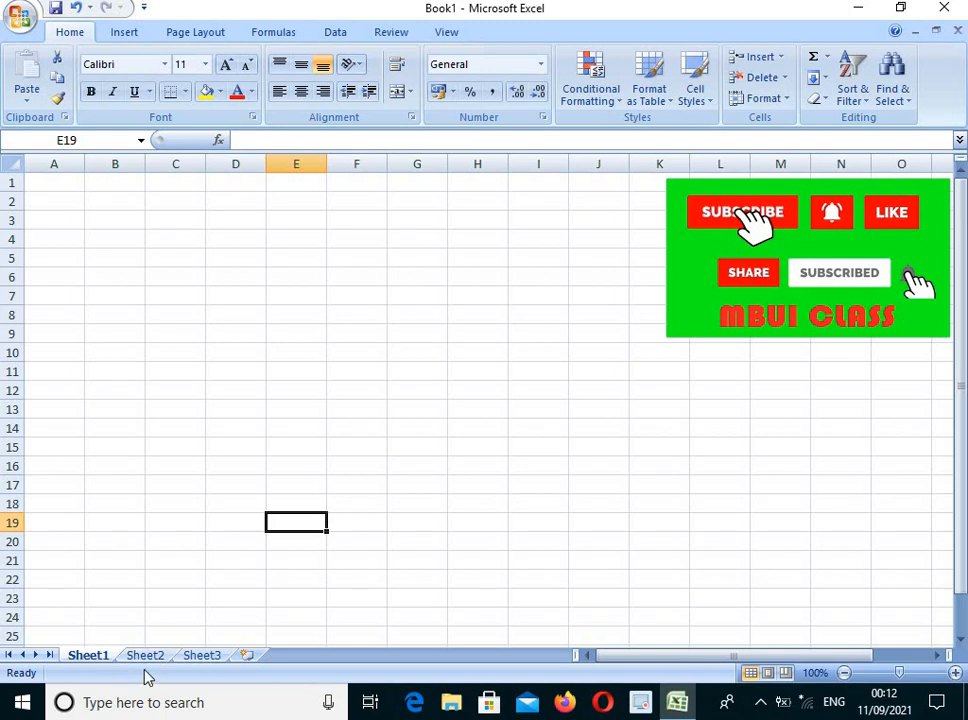
{"action": "left_click", "coordinate": [145, 660]}
{"action": "left_click", "coordinate": [201, 658]}
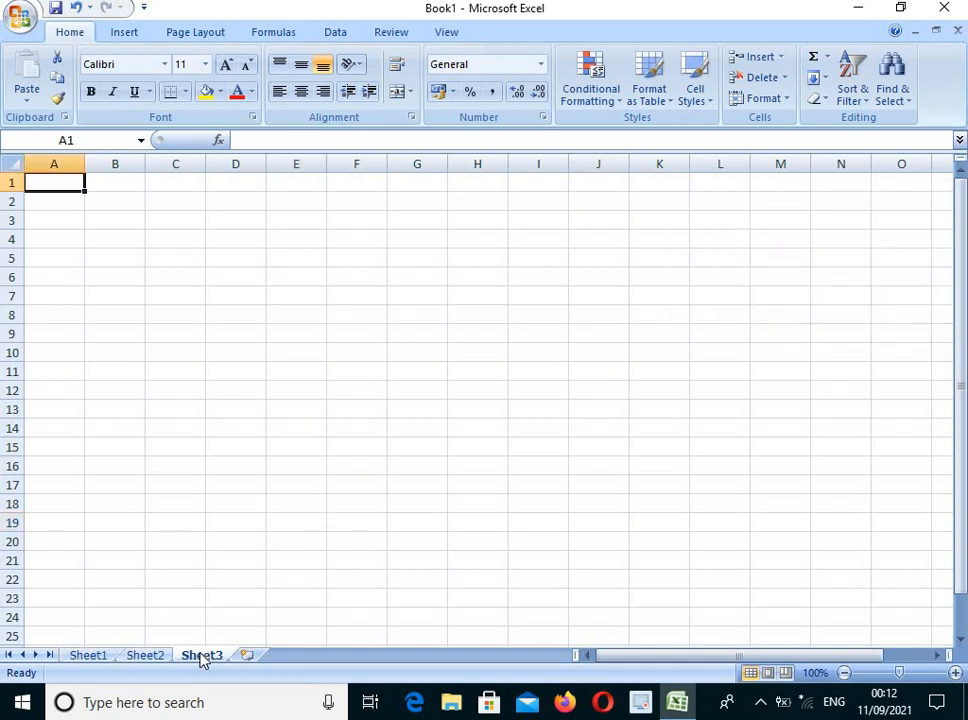
{"action": "left_click", "coordinate": [246, 658]}
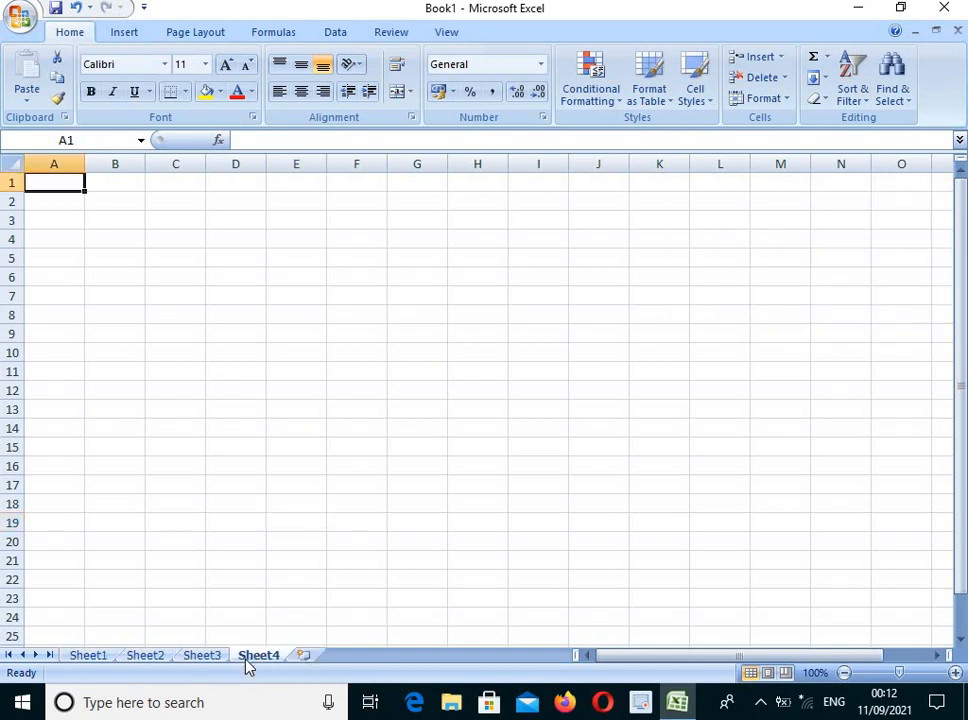
{"action": "left_click", "coordinate": [305, 657]}
{"action": "left_click", "coordinate": [362, 657]}
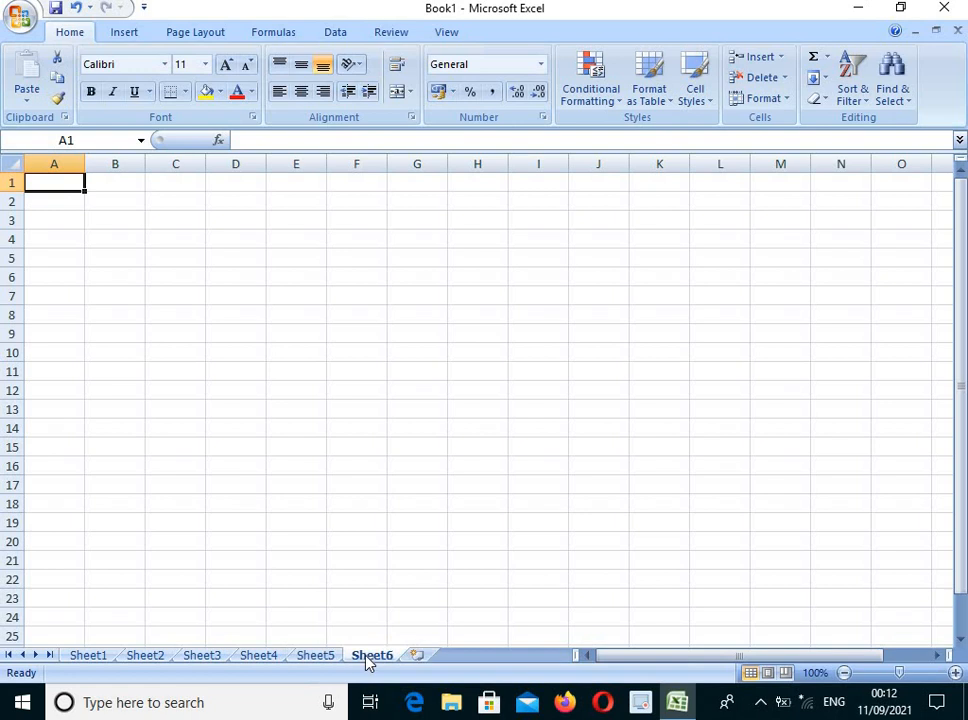
Go back to Sheet1 and examine how individual cells such as A1, B1, B2 and C7 are addressed
{"action": "left_click", "coordinate": [90, 657]}
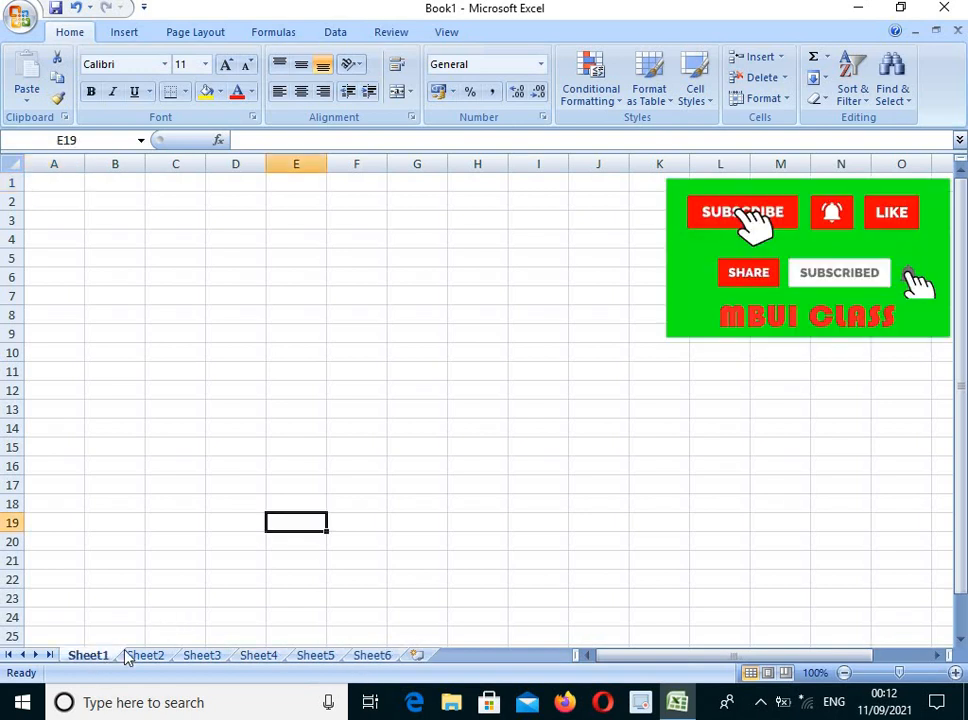
{"action": "left_click", "coordinate": [138, 657]}
{"action": "left_click", "coordinate": [96, 657]}
{"action": "left_click", "coordinate": [240, 270]}
{"action": "left_click", "coordinate": [238, 196]}
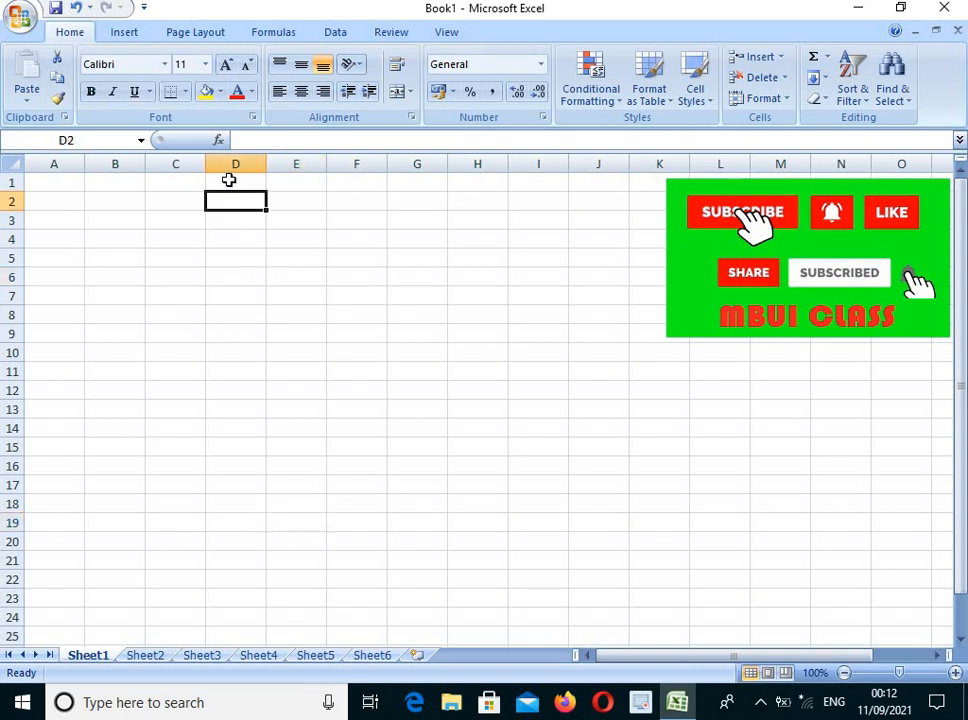
{"action": "left_click", "coordinate": [229, 180]}
{"action": "left_click", "coordinate": [57, 177]}
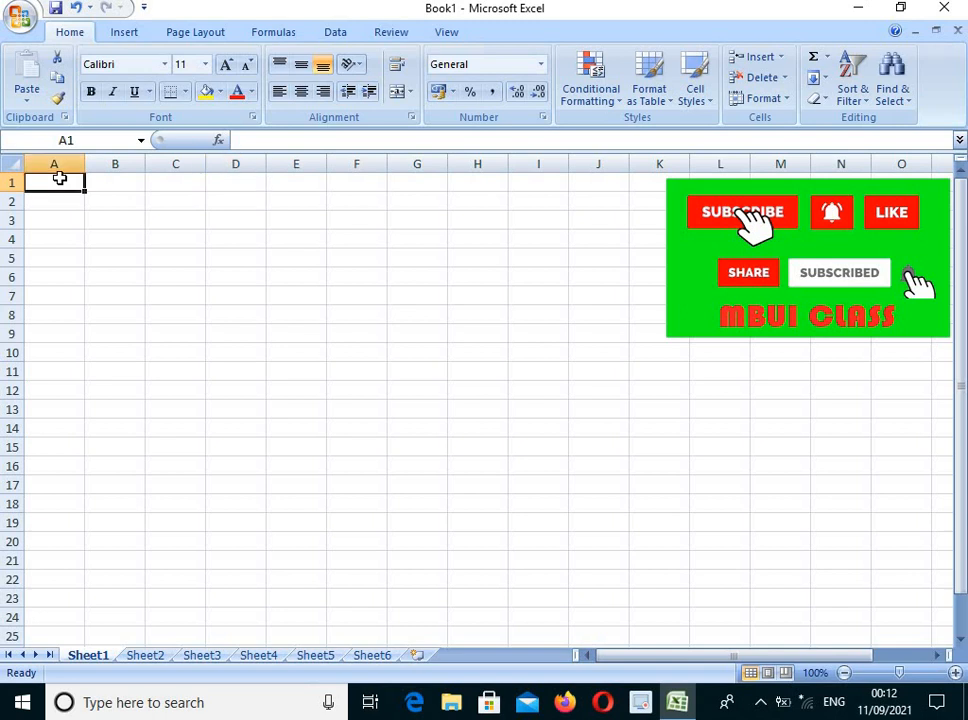
{"action": "left_click", "coordinate": [106, 203]}
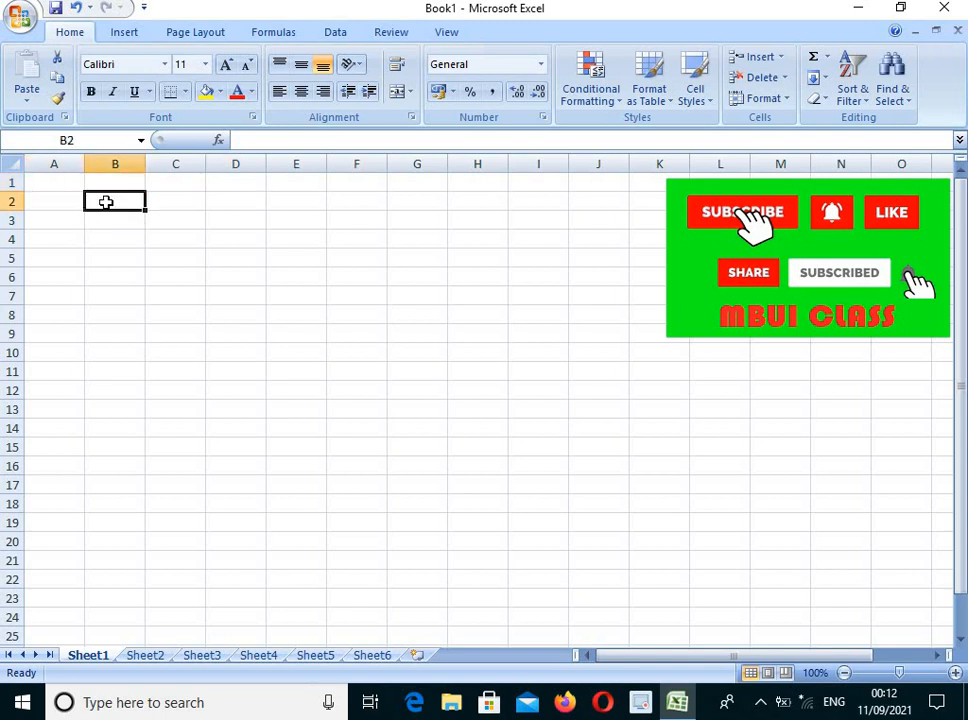
{"action": "left_click", "coordinate": [194, 296]}
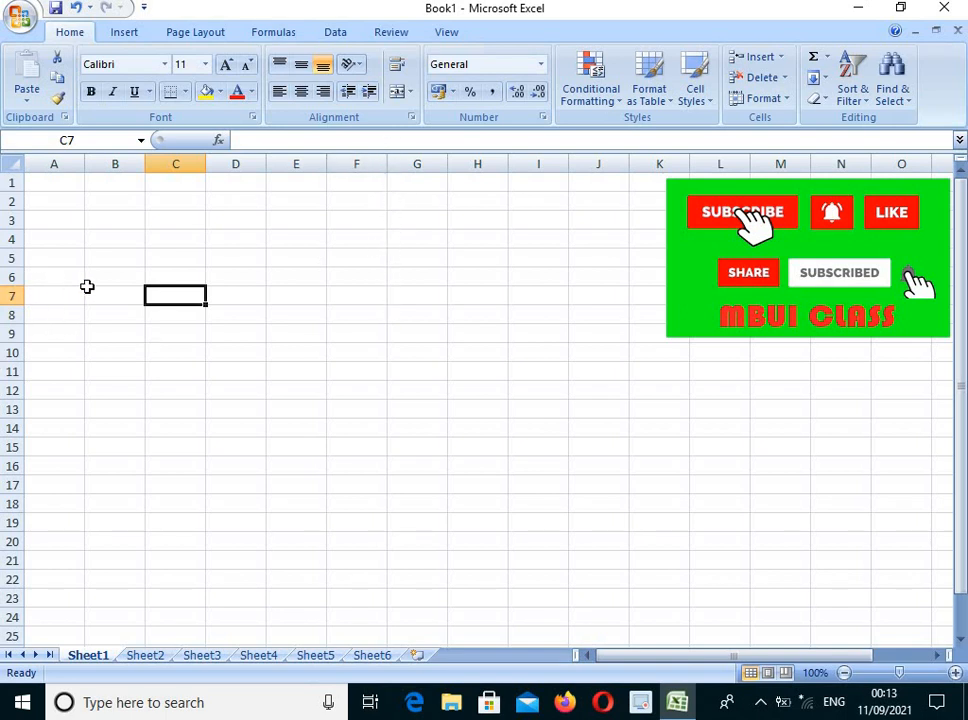
{"action": "left_click", "coordinate": [69, 183]}
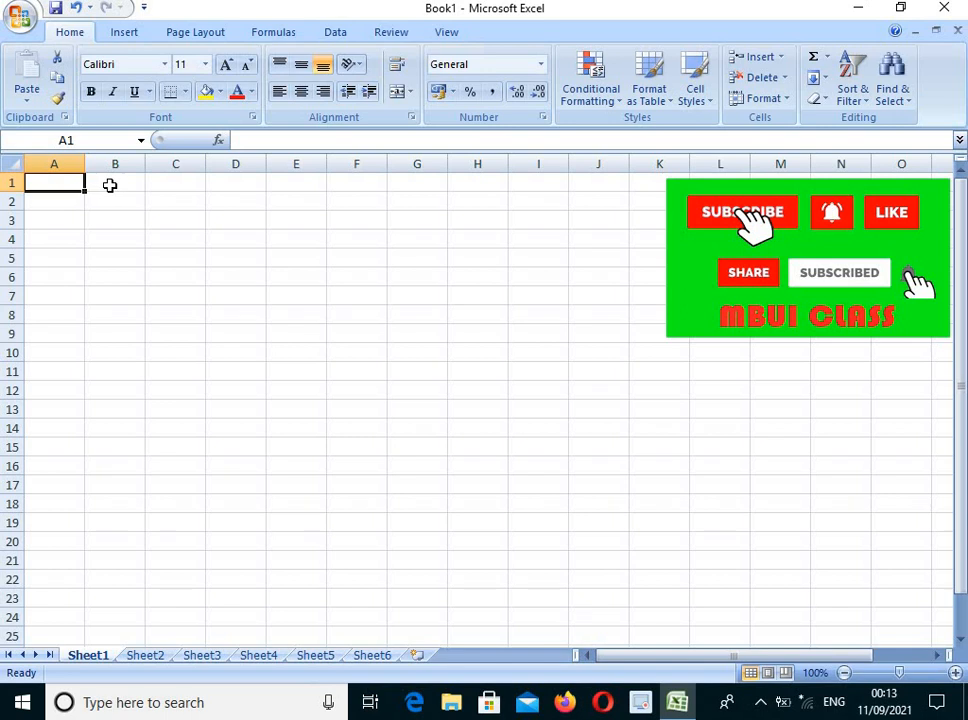
{"action": "left_click", "coordinate": [110, 182]}
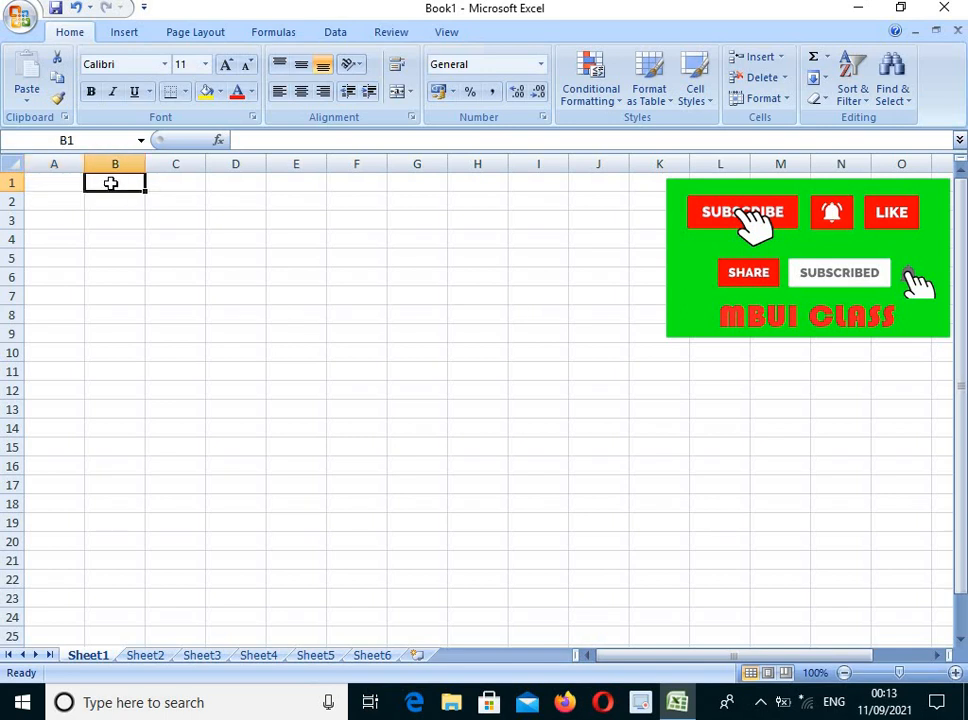
{"action": "left_click", "coordinate": [44, 180]}
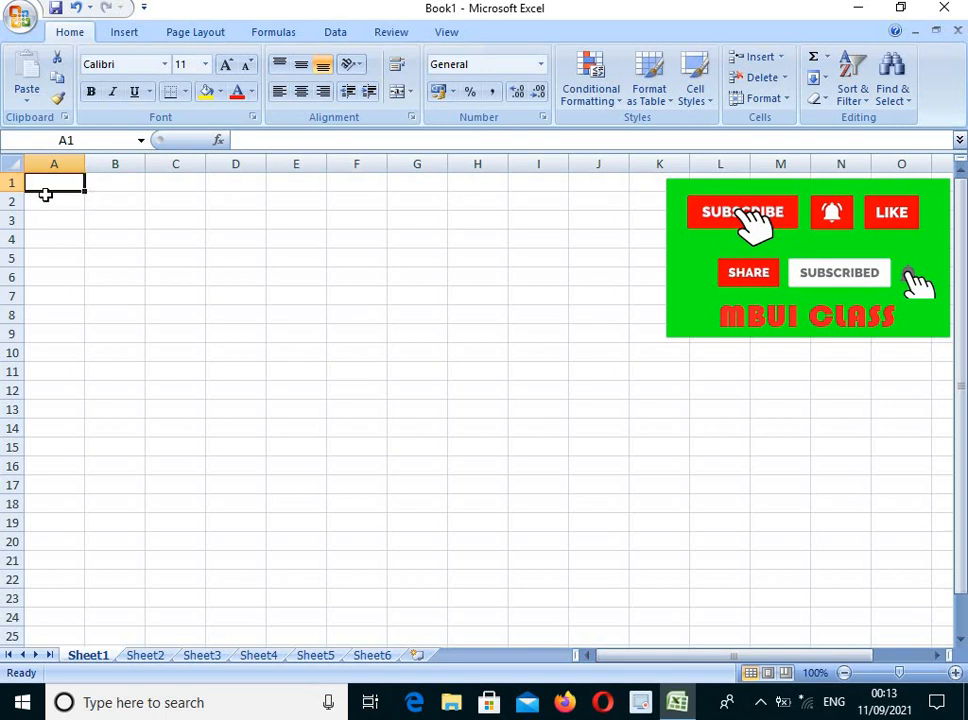
{"action": "left_click", "coordinate": [113, 199]}
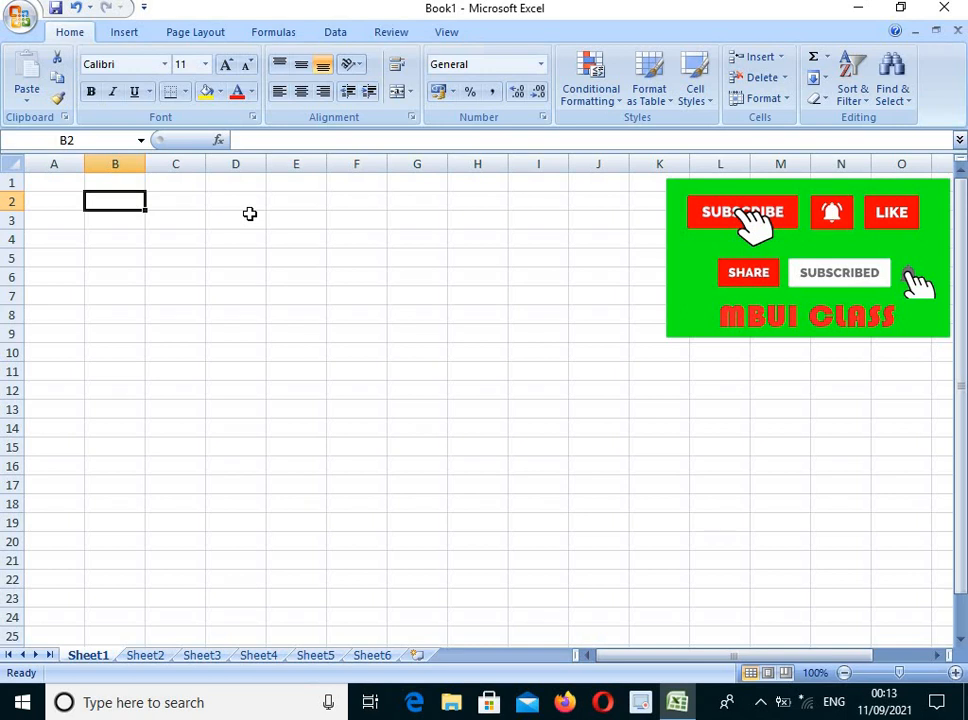
Hide the gridlines on Sheet1 and select cells across the sheet to examine them without borders
{"action": "left_click", "coordinate": [444, 34]}
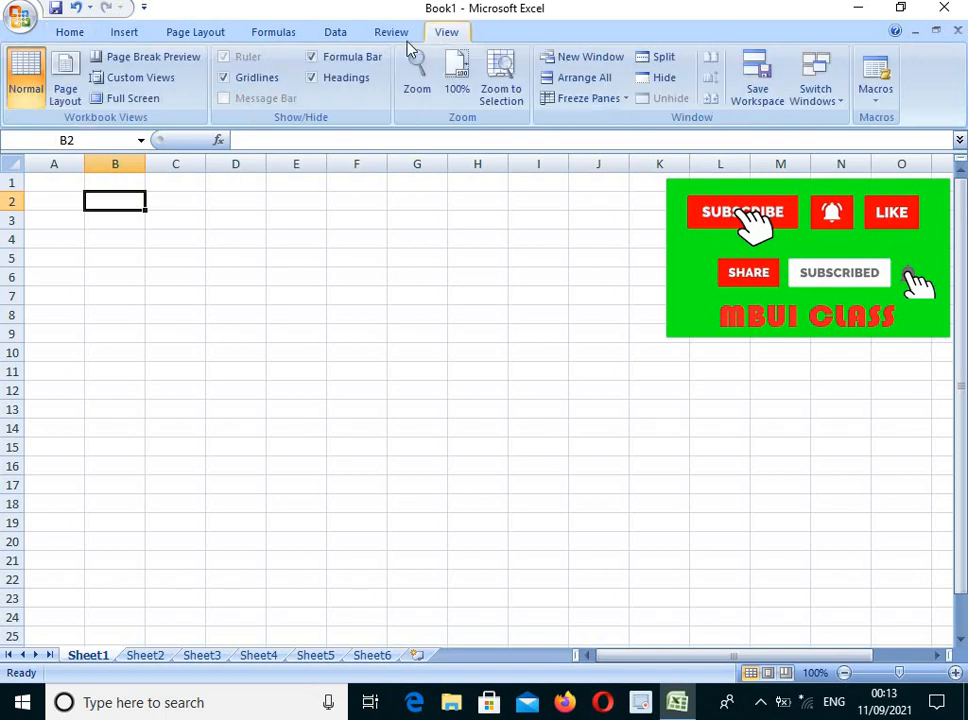
{"action": "left_click", "coordinate": [223, 79]}
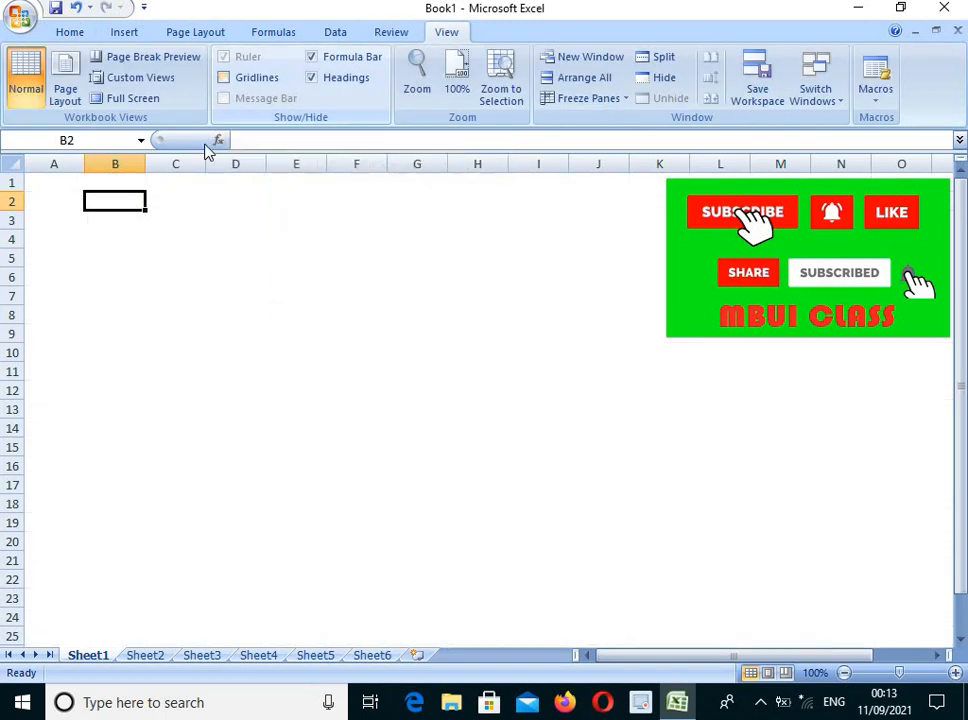
{"action": "left_click", "coordinate": [251, 428]}
{"action": "left_click", "coordinate": [364, 301]}
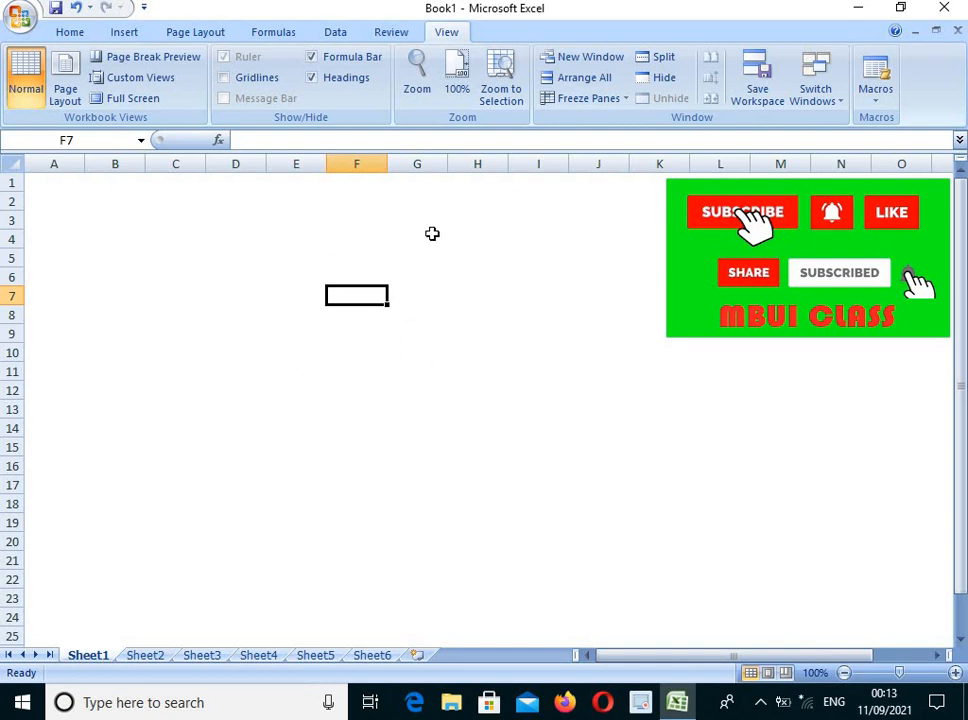
{"action": "left_click", "coordinate": [236, 278]}
{"action": "left_click", "coordinate": [159, 241]}
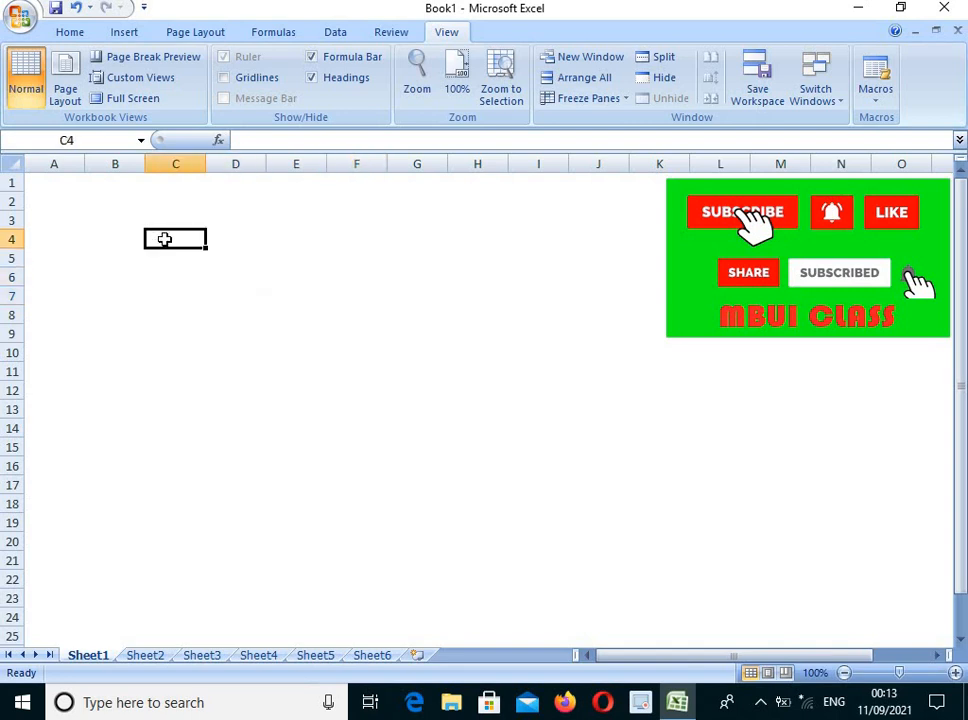
{"action": "left_click", "coordinate": [249, 253]}
{"action": "left_click", "coordinate": [167, 348]}
{"action": "left_click", "coordinate": [123, 274]}
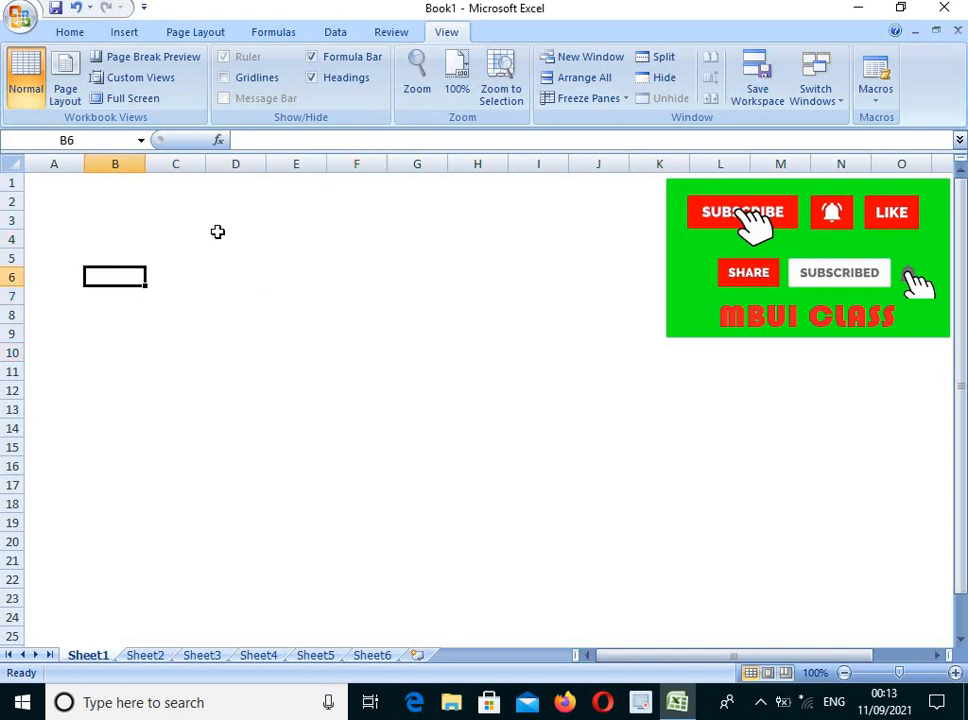
{"action": "left_click", "coordinate": [279, 231]}
{"action": "left_click", "coordinate": [290, 373]}
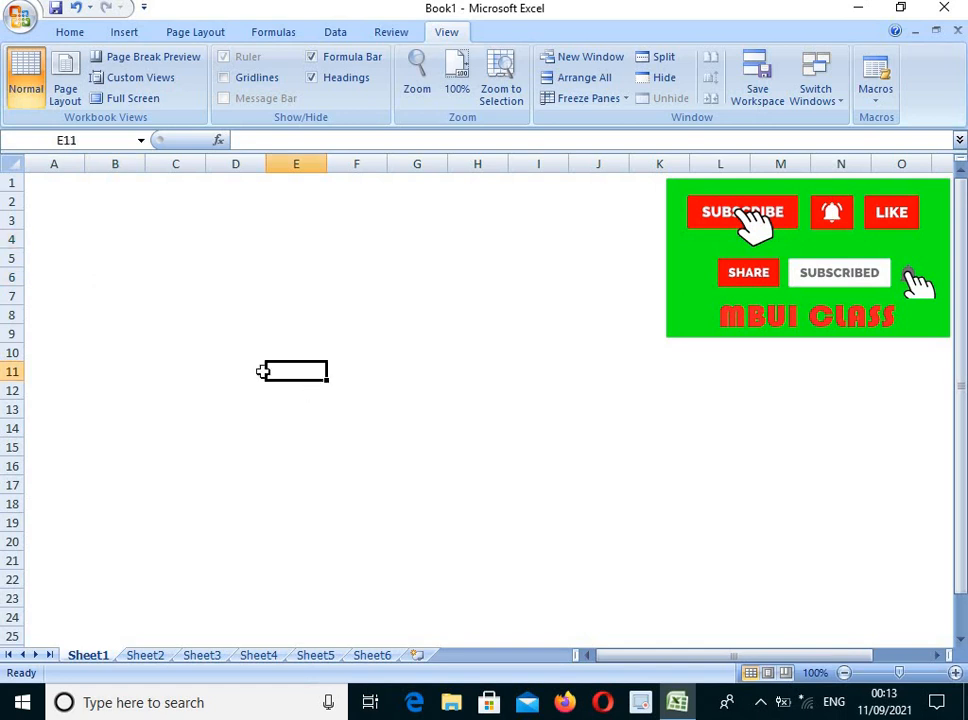
{"action": "left_click", "coordinate": [225, 296]}
{"action": "left_click", "coordinate": [255, 252]}
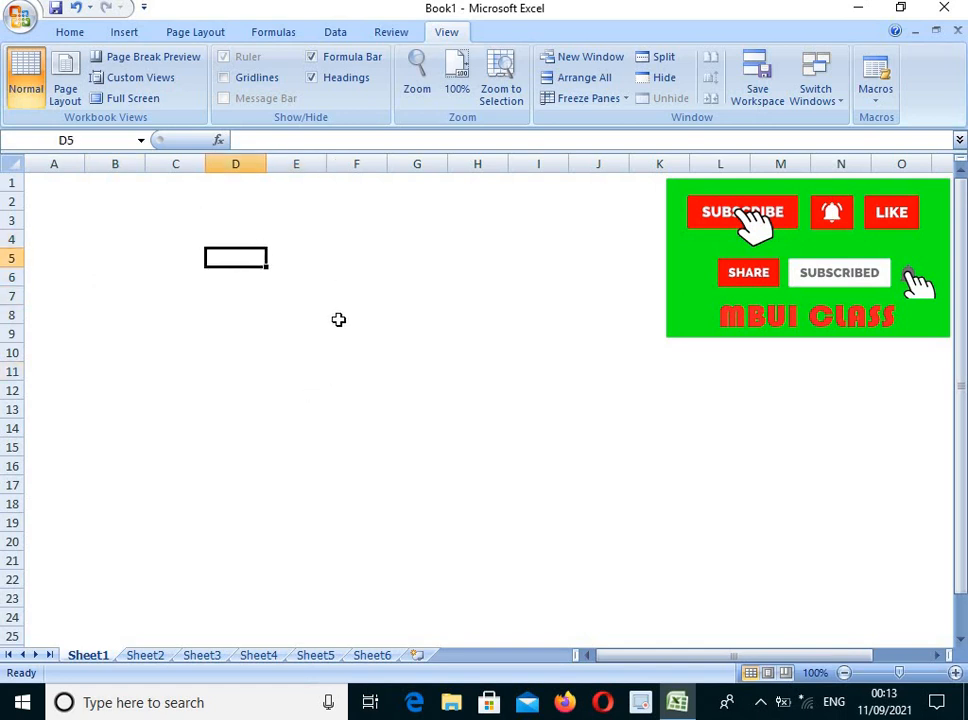
{"action": "left_click", "coordinate": [335, 318]}
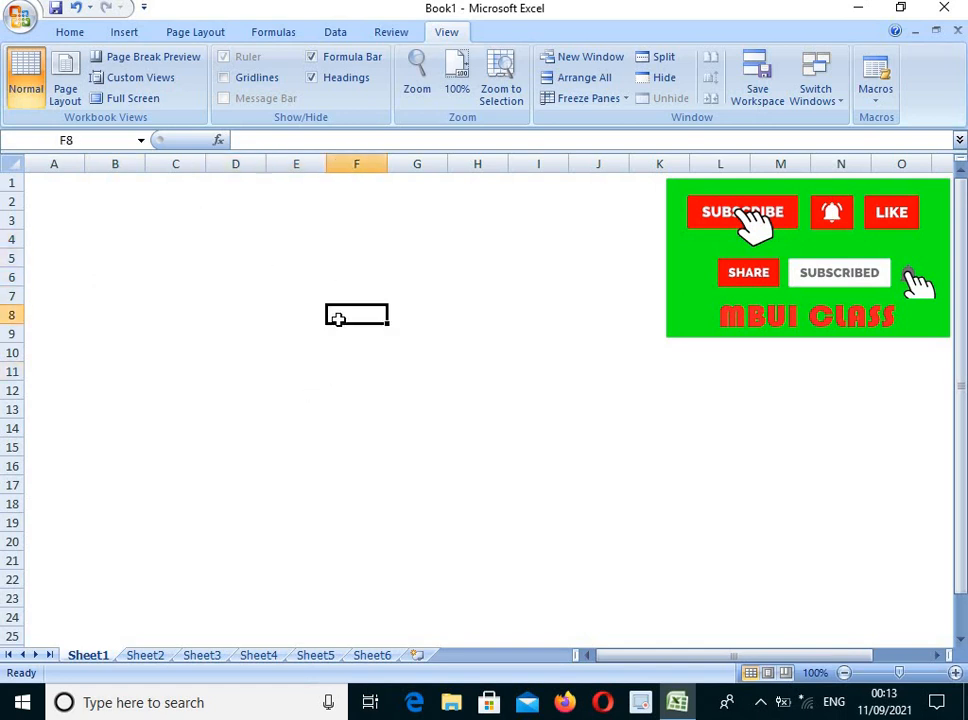
{"action": "left_click", "coordinate": [361, 391]}
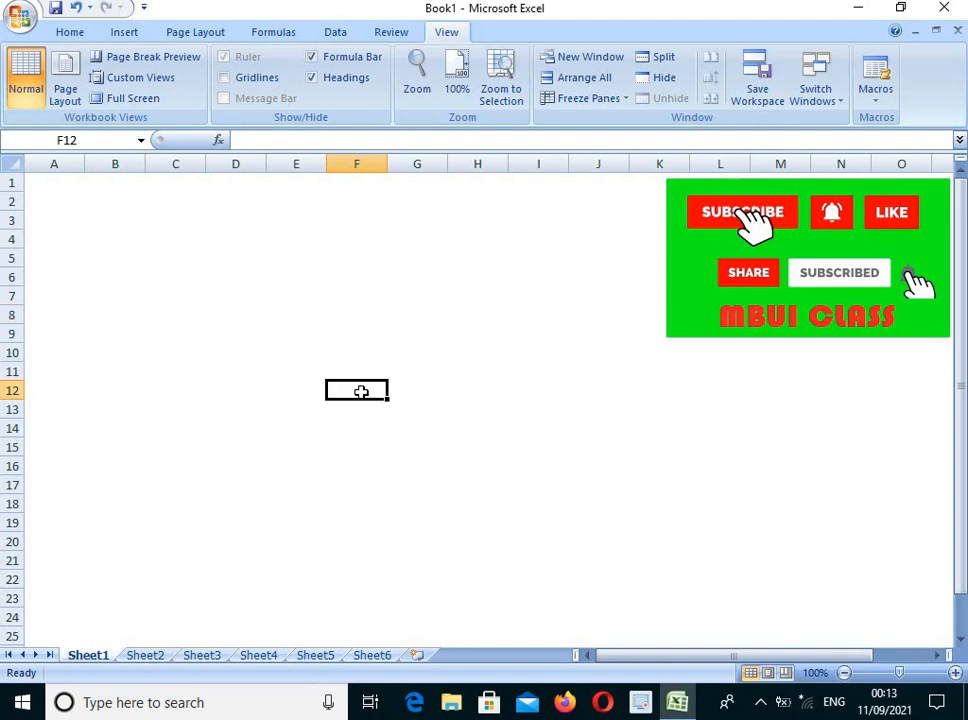
Show the gridlines on Sheet1 again and select cell F9
{"action": "left_click", "coordinate": [224, 78]}
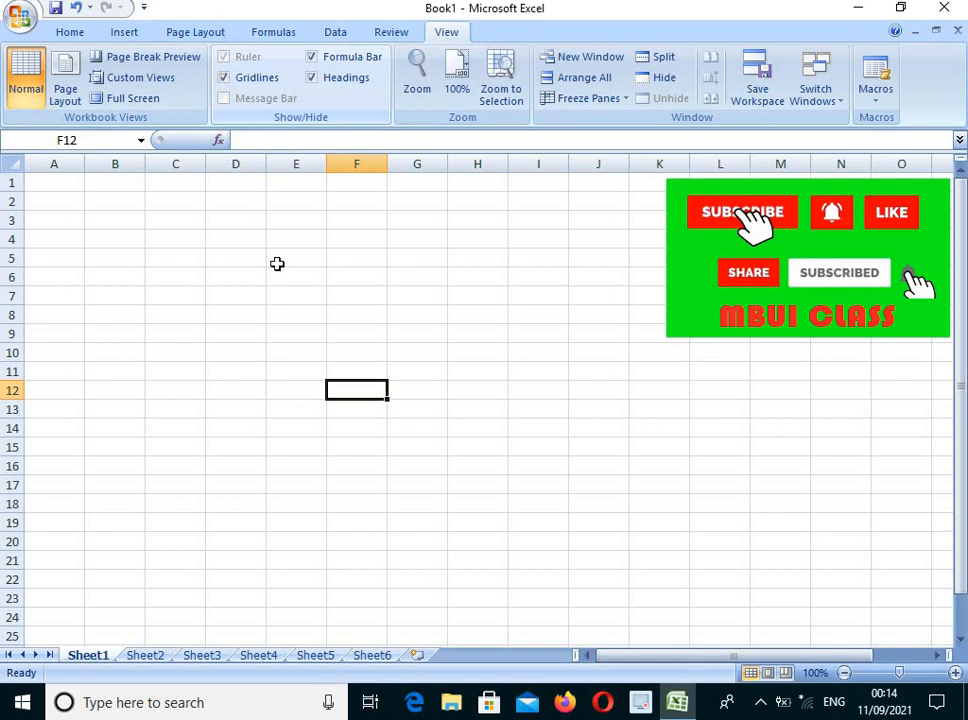
{"action": "left_click", "coordinate": [365, 335]}
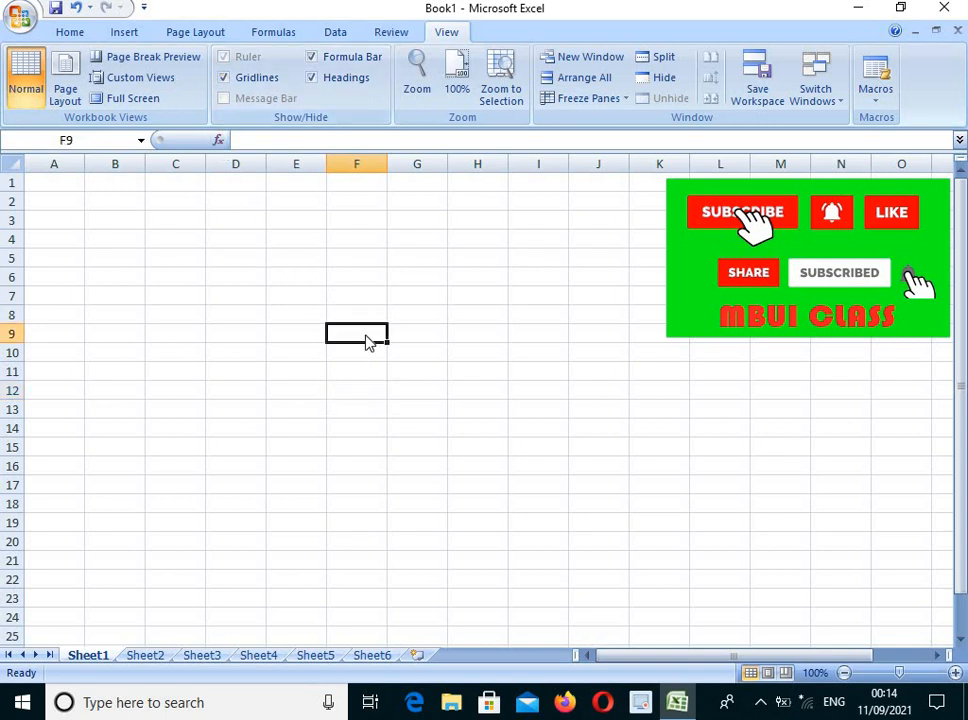
Select entire columns on Sheet1 one at a time: D, then A through D in order
{"action": "left_click", "coordinate": [233, 163]}
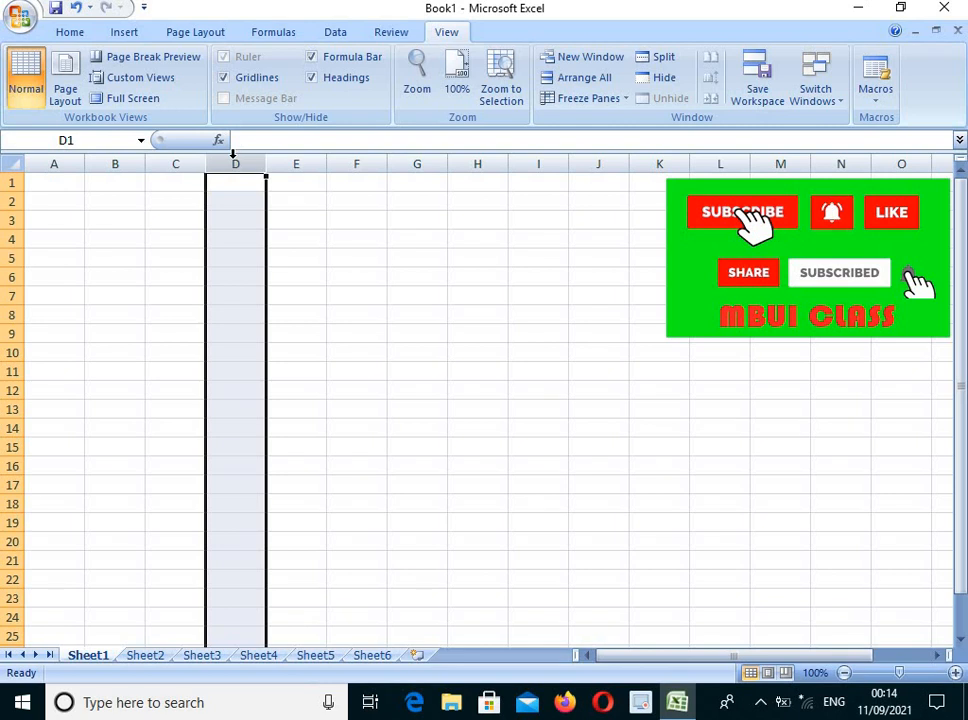
{"action": "left_click", "coordinate": [53, 163]}
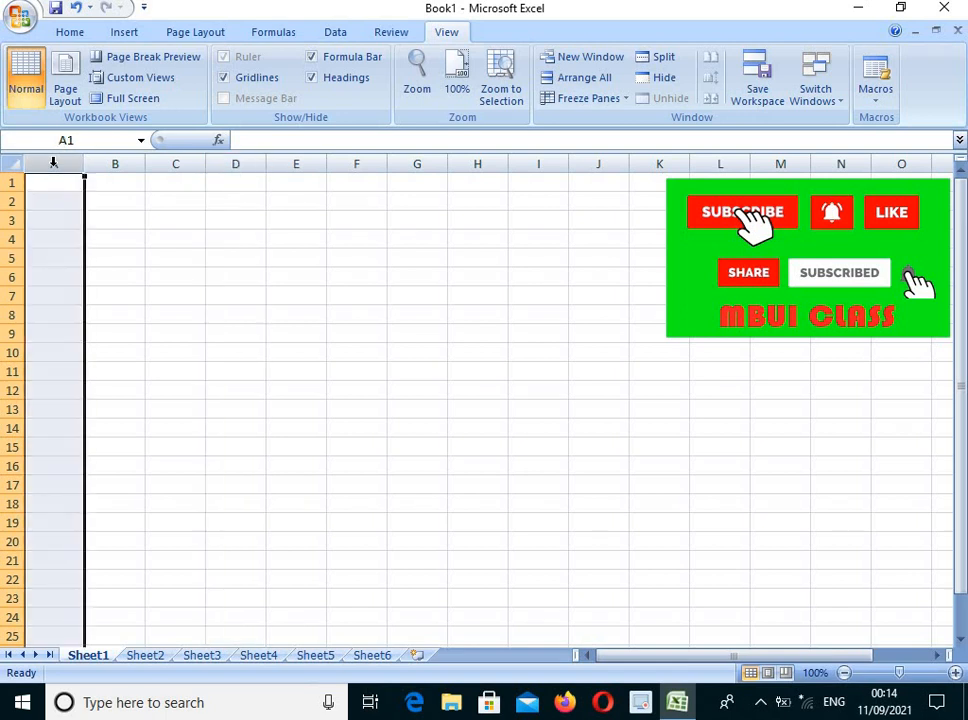
{"action": "left_click", "coordinate": [125, 163]}
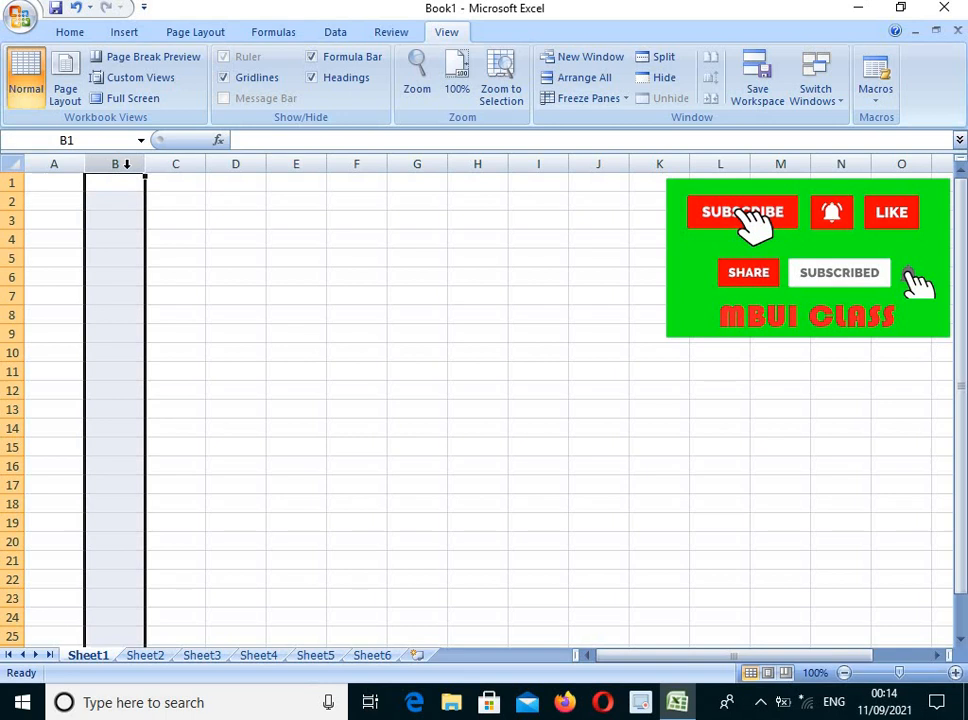
{"action": "left_click", "coordinate": [191, 162]}
{"action": "left_click", "coordinate": [236, 163]}
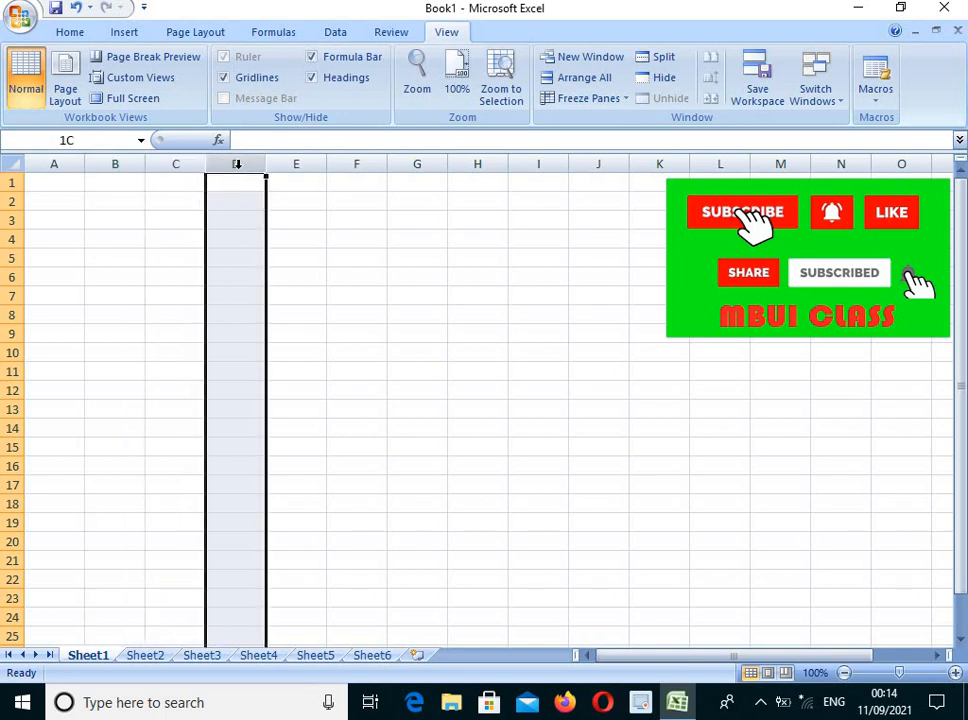
Fill the entire column E of Sheet1 with yellow
{"action": "left_click", "coordinate": [313, 163]}
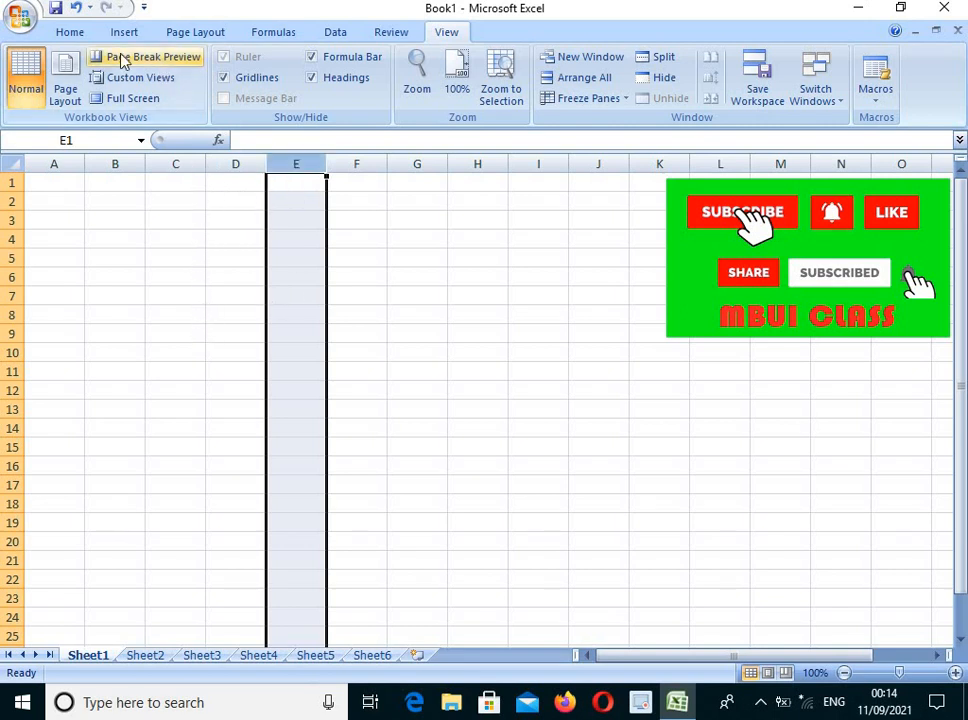
{"action": "left_click", "coordinate": [70, 32]}
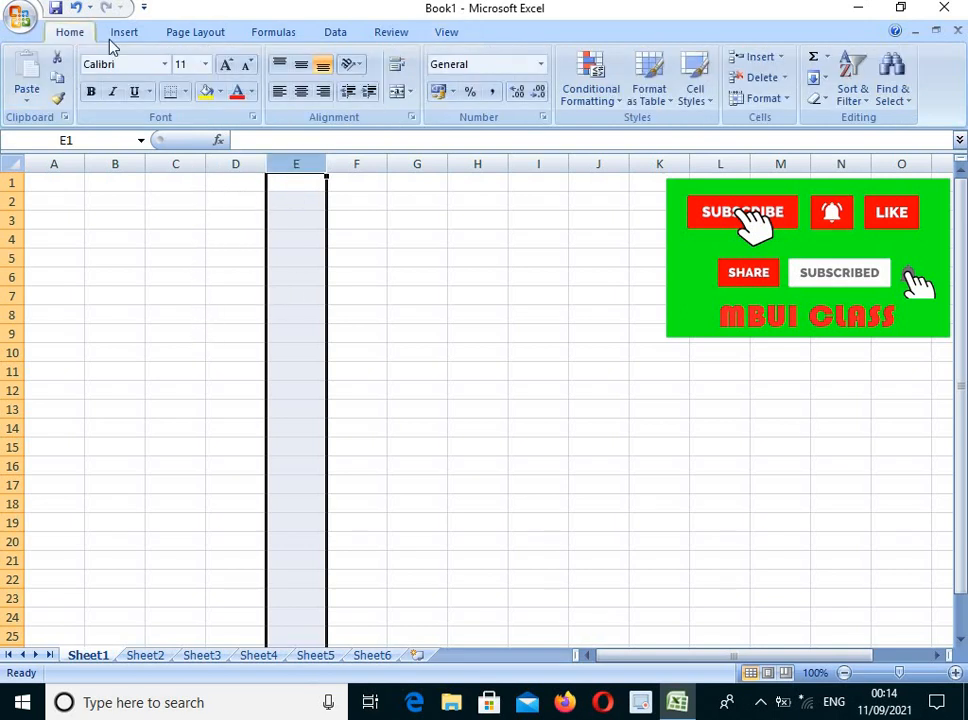
{"action": "left_click", "coordinate": [205, 92]}
{"action": "left_click", "coordinate": [428, 233]}
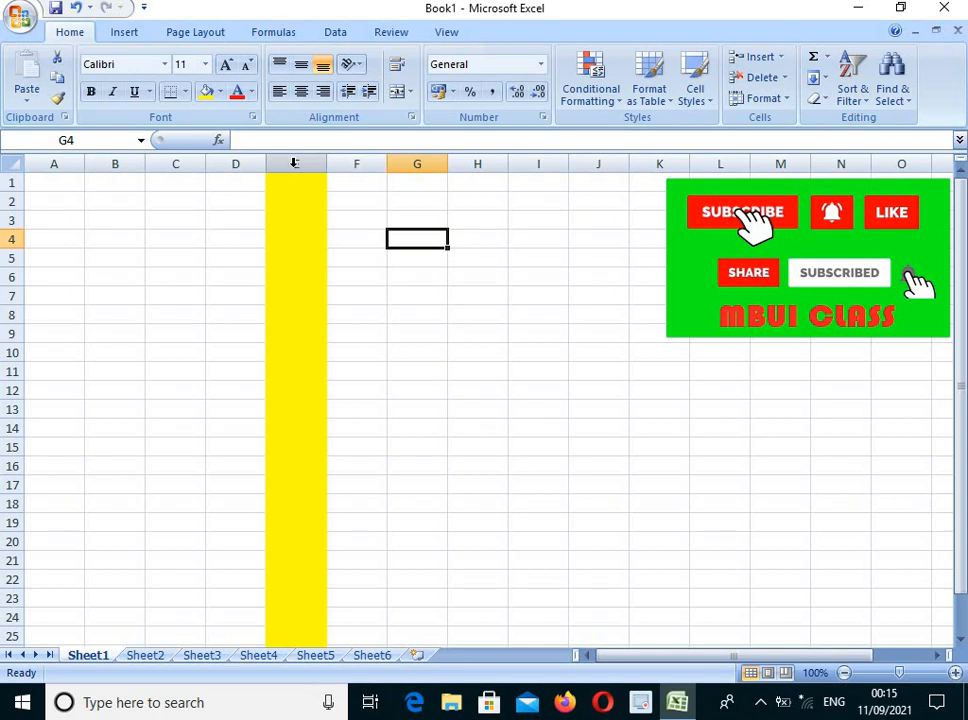
Select the yellow column E and examine the columns beyond O, as far as AD
{"action": "left_click", "coordinate": [294, 163]}
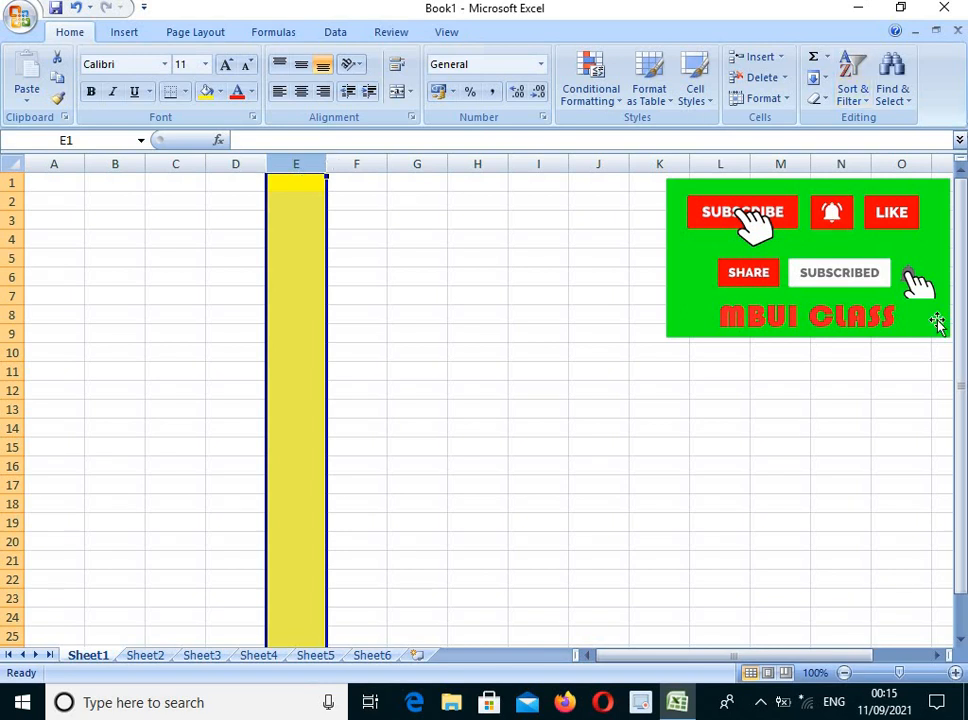
{"action": "left_click", "coordinate": [940, 656]}
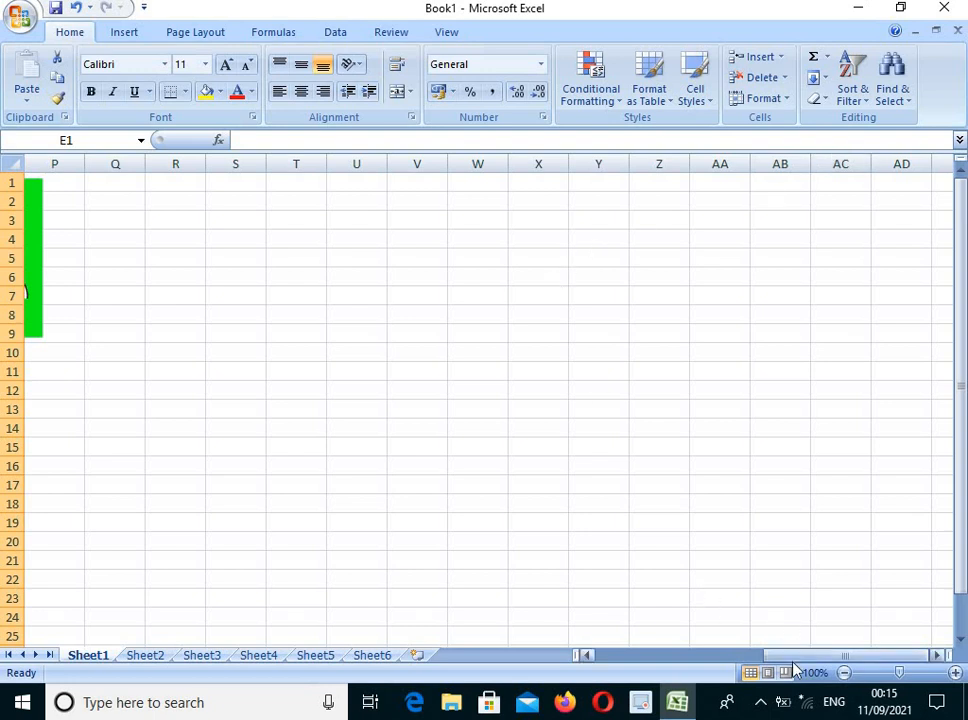
{"action": "left_click_drag", "start_coordinate": [793, 664], "coordinate": [596, 618]}
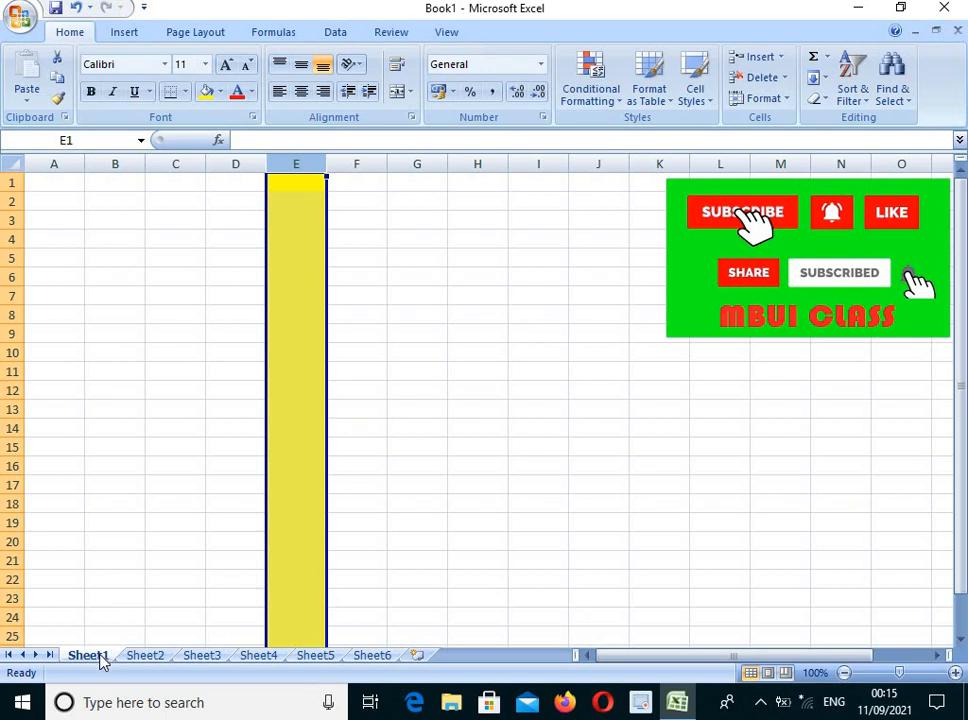
Select entire rows 4 and 6 of Sheet1 one at a time to demonstrate rows
{"action": "left_click", "coordinate": [8, 238]}
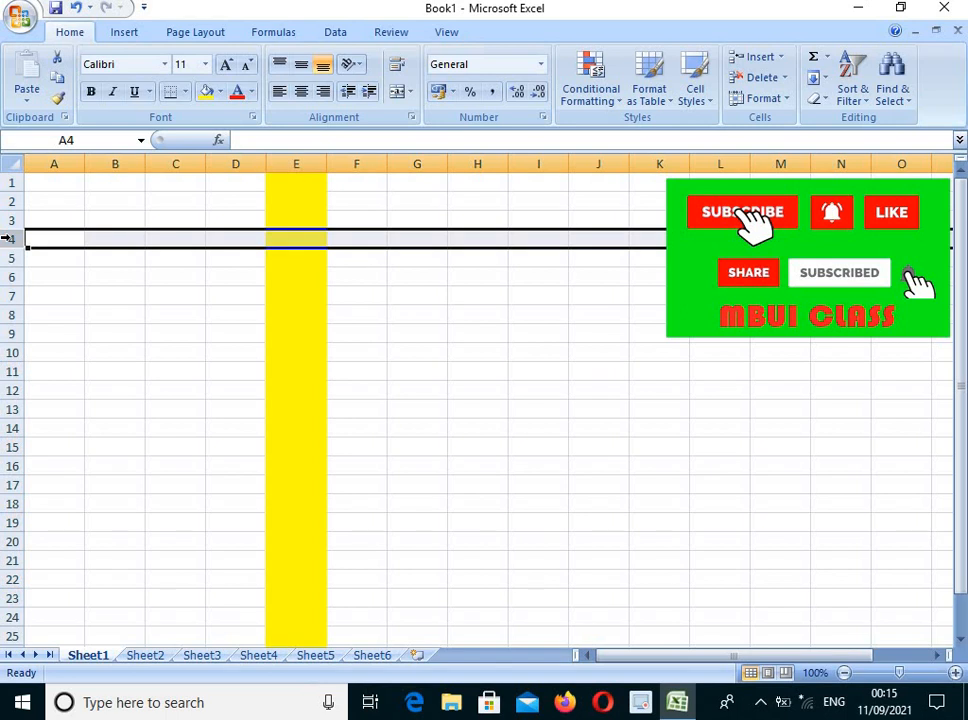
{"action": "left_click", "coordinate": [13, 277]}
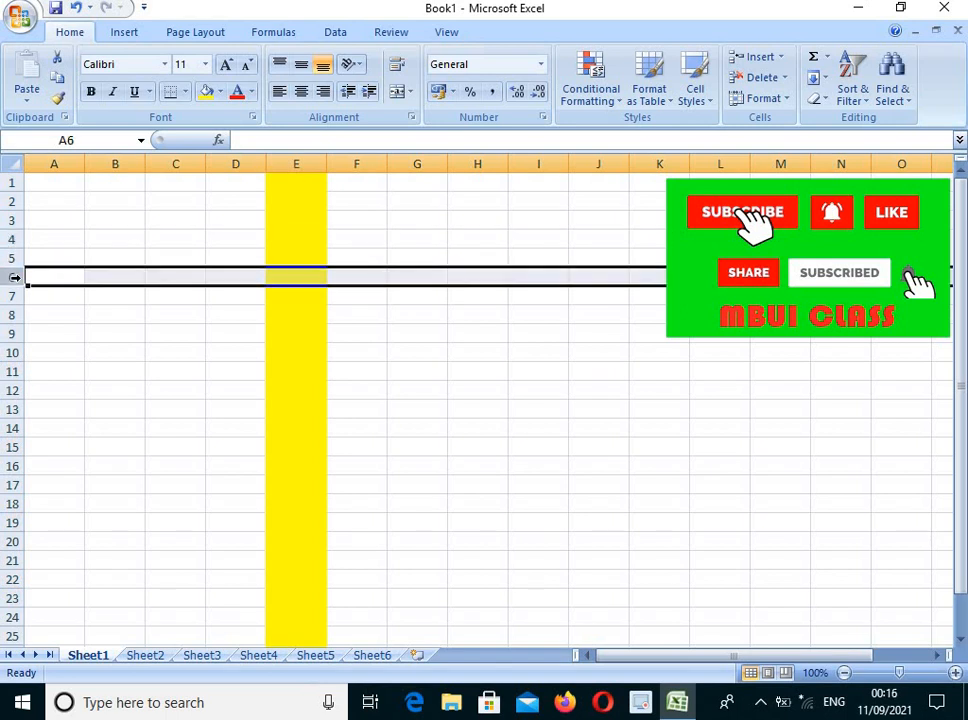
Fill the entire row 10 of Sheet1 with the standard green colour
{"action": "left_click", "coordinate": [10, 352]}
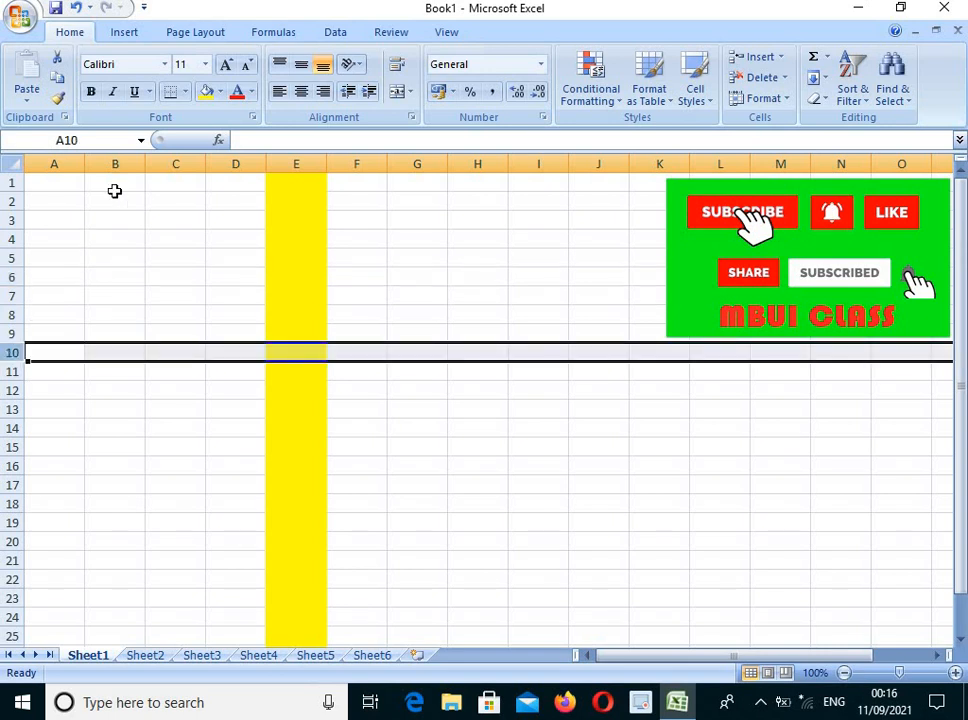
{"action": "left_click", "coordinate": [220, 91]}
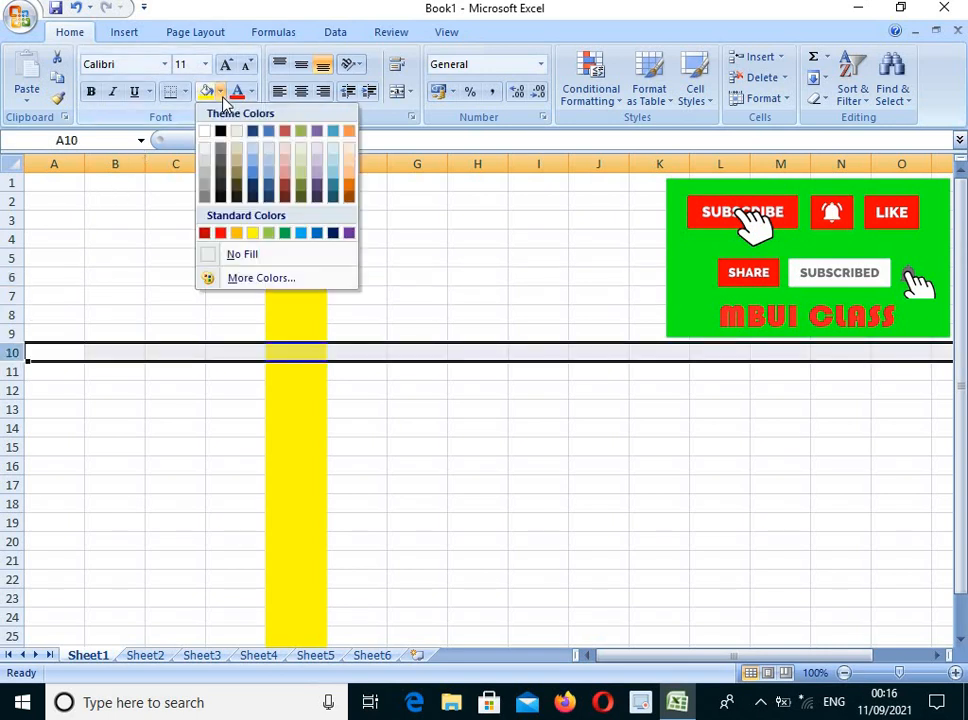
{"action": "left_click", "coordinate": [284, 233]}
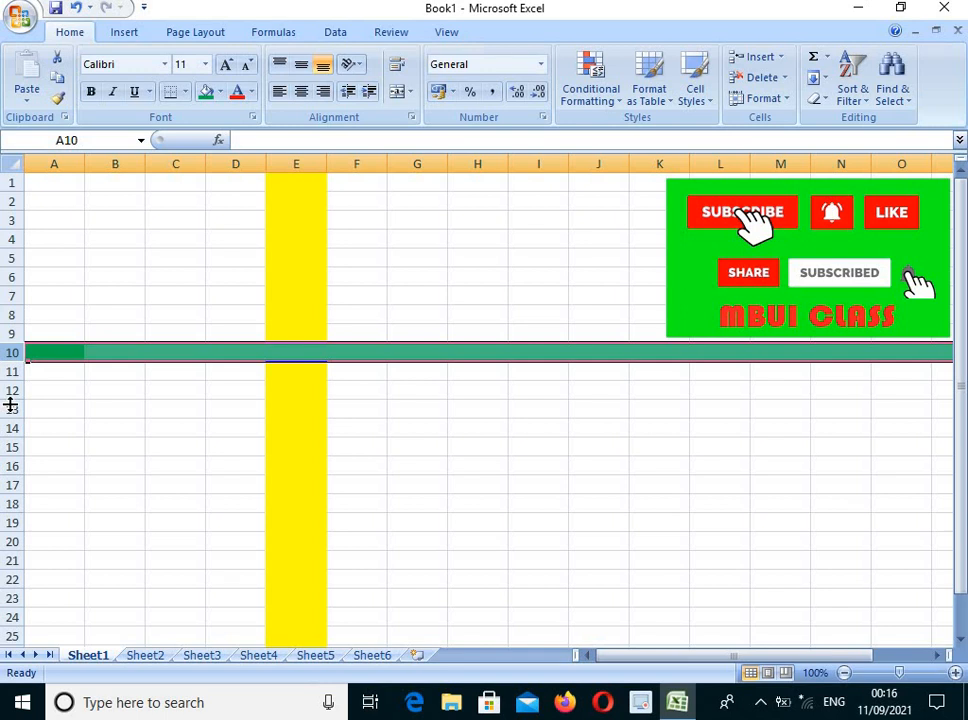
{"action": "left_click", "coordinate": [478, 480]}
Fill cell E10, where the yellow column and the green row intersect, with red
{"action": "left_click", "coordinate": [297, 351]}
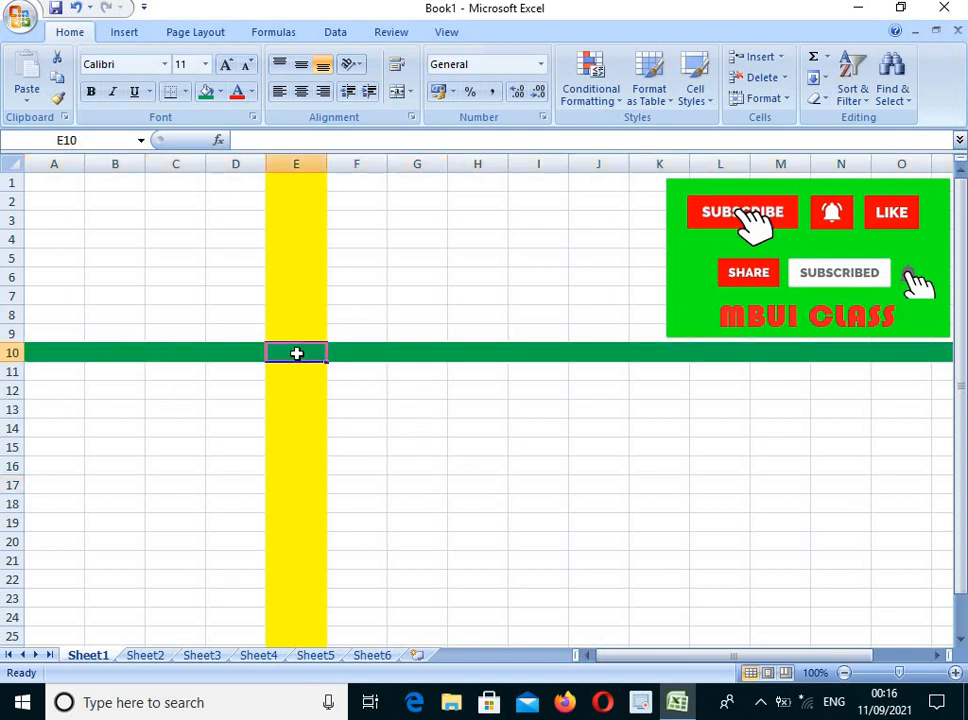
{"action": "left_click", "coordinate": [222, 93]}
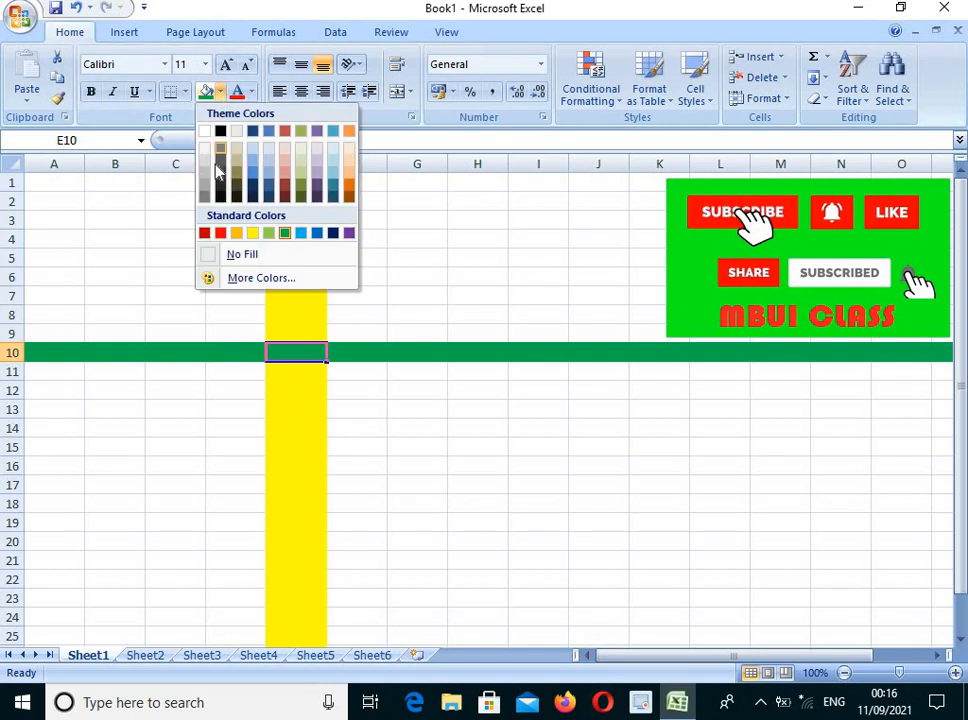
{"action": "left_click", "coordinate": [221, 234]}
{"action": "left_click", "coordinate": [378, 430]}
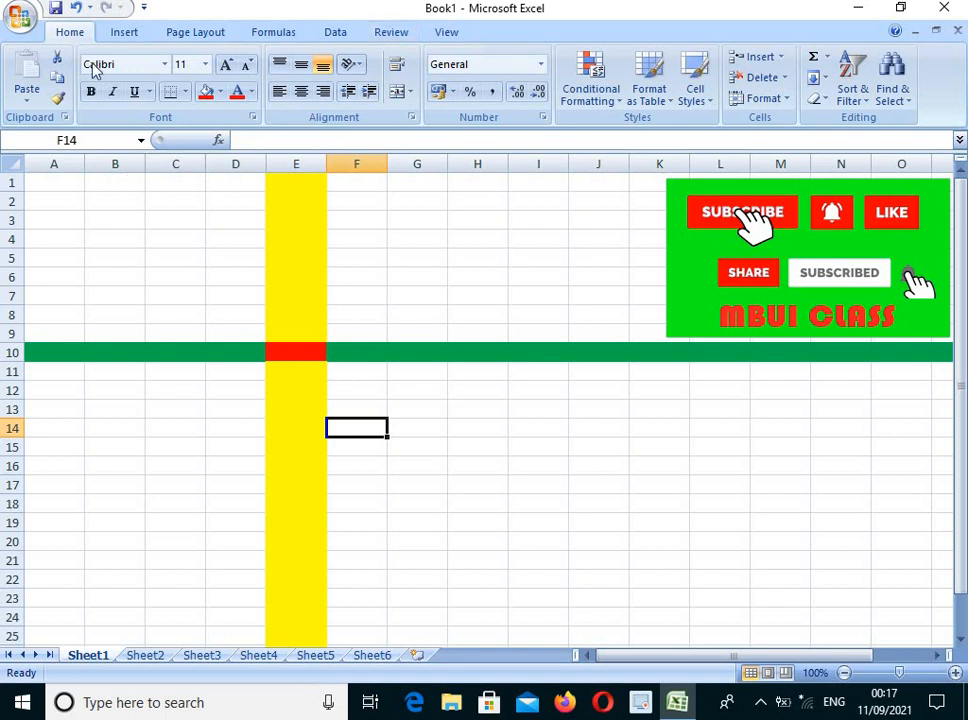
Undo the red fill of E10, the green fill of row 10 and the yellow fill of column E
{"action": "left_click", "coordinate": [78, 9]}
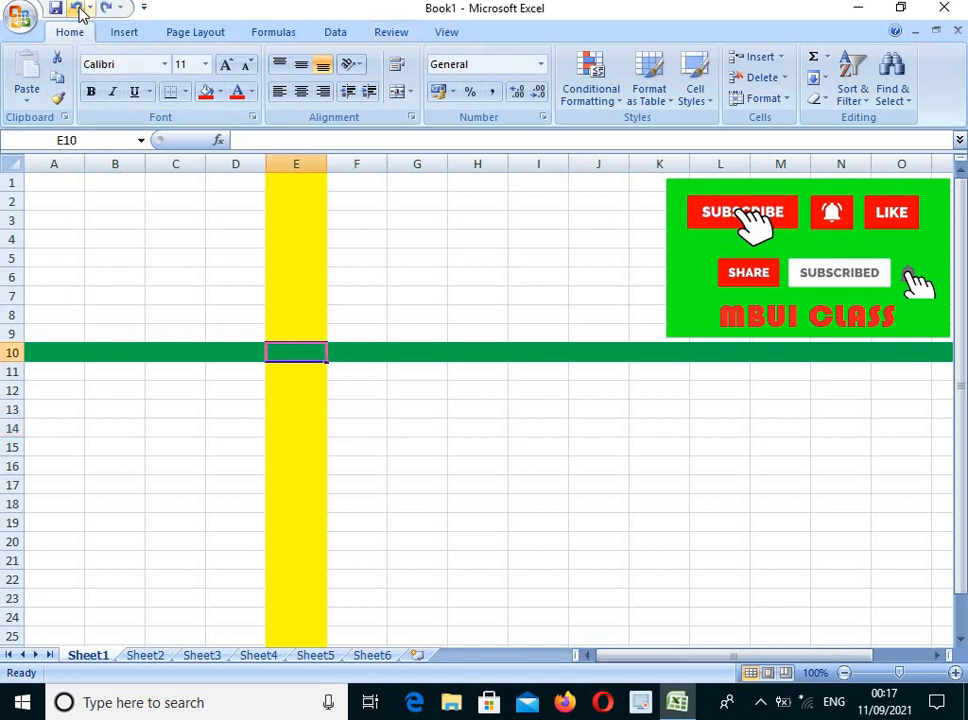
{"action": "left_click", "coordinate": [80, 12]}
{"action": "left_click", "coordinate": [80, 12]}
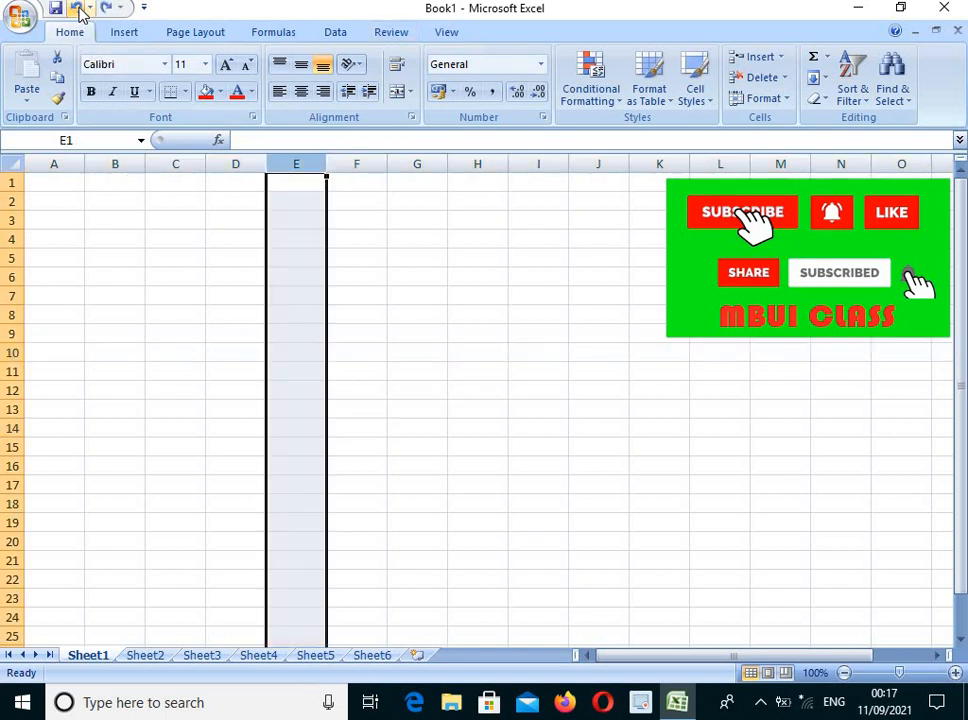
{"action": "left_click", "coordinate": [415, 354]}
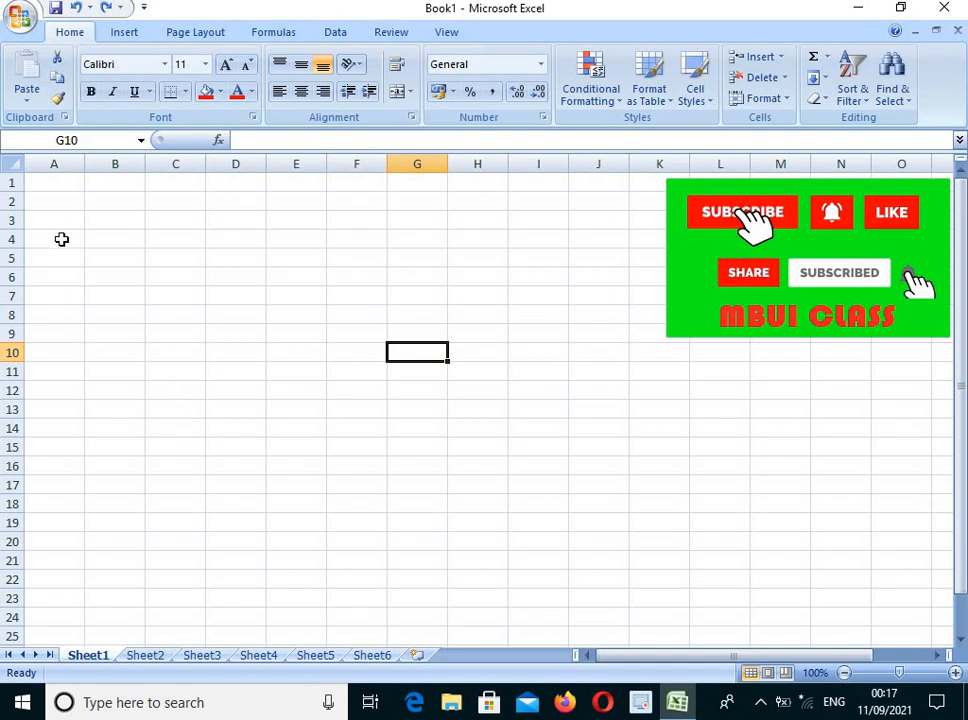
Apply All Borders to the range A1:G15 on Sheet1
{"action": "left_click", "coordinate": [57, 187]}
{"action": "left_click_drag", "start_coordinate": [57, 187], "coordinate": [439, 446]}
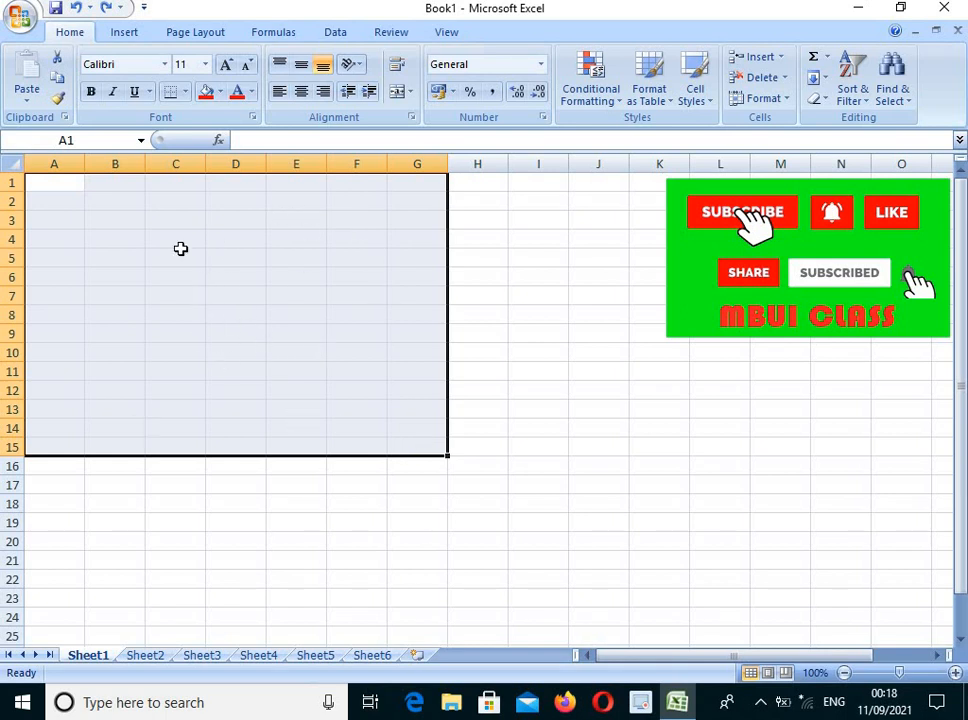
{"action": "left_click", "coordinate": [185, 92]}
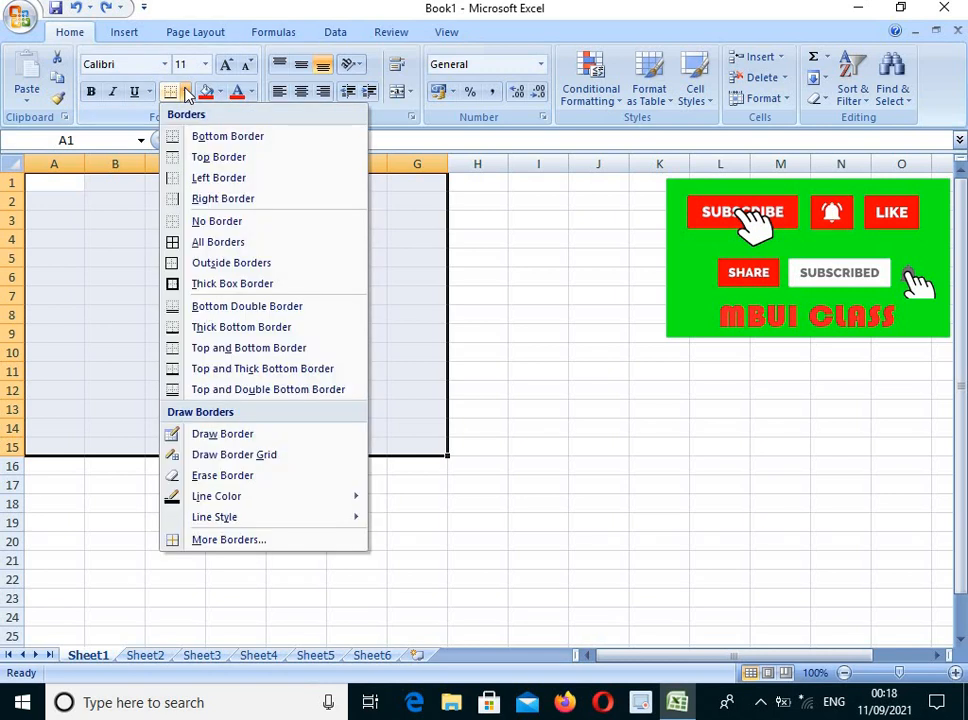
{"action": "left_click", "coordinate": [216, 242]}
{"action": "left_click", "coordinate": [511, 299]}
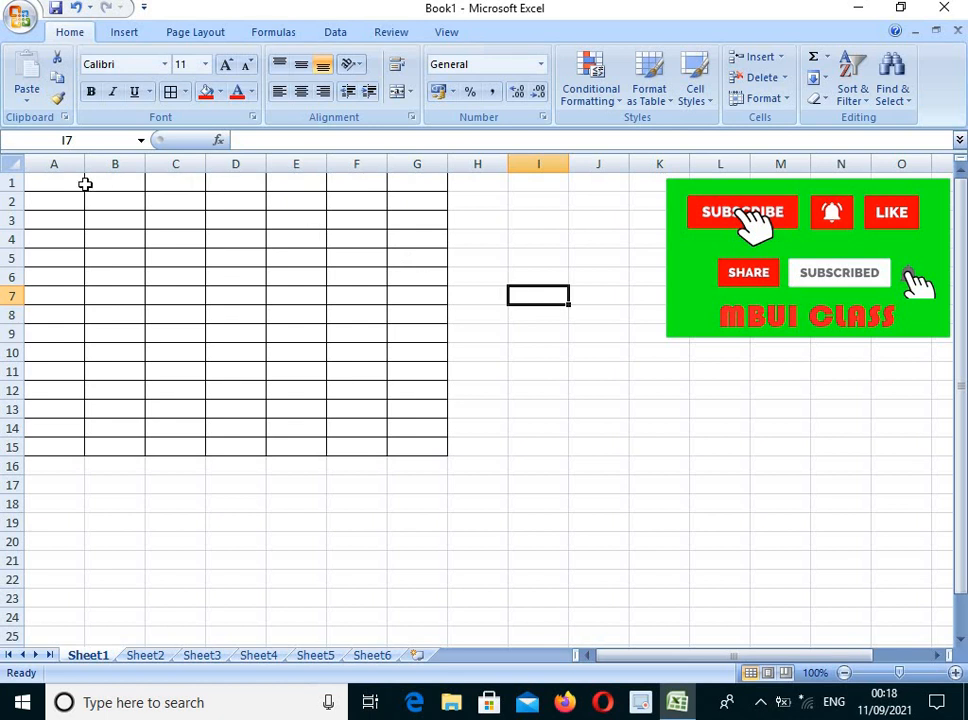
Give the range A1:G15 double-line borders on both the outline and the inside
{"action": "left_click_drag", "start_coordinate": [70, 183], "coordinate": [412, 445]}
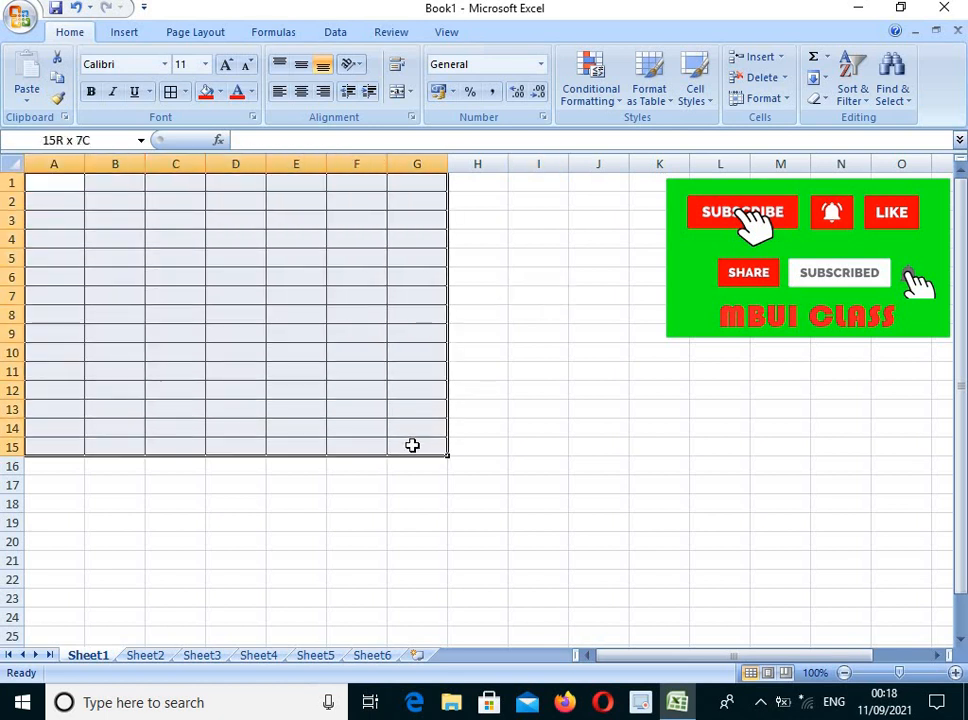
{"action": "left_click", "coordinate": [186, 94]}
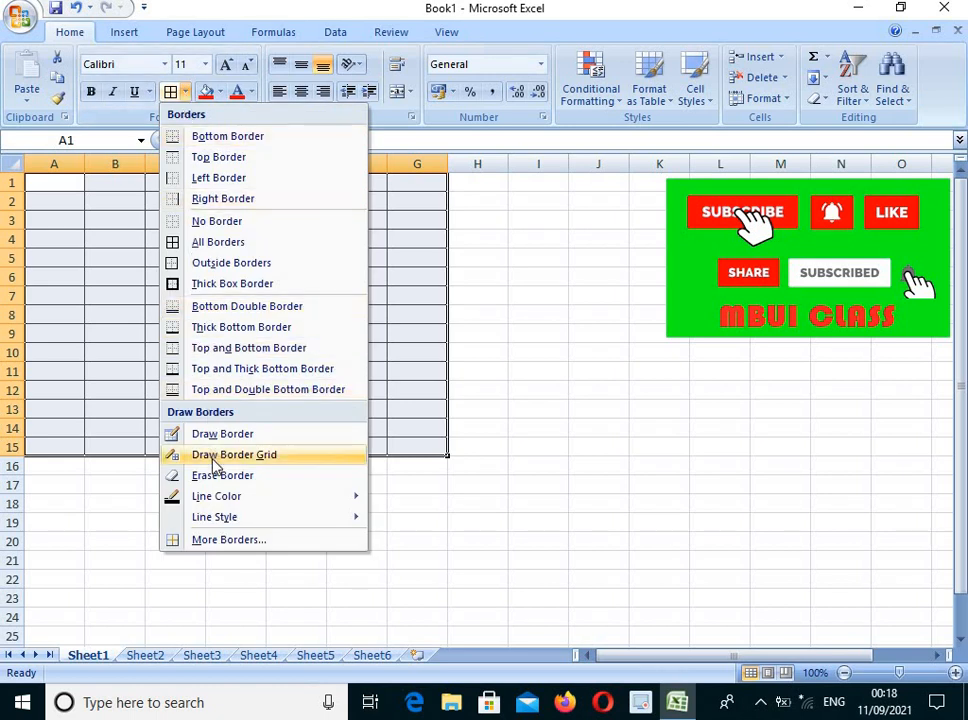
{"action": "left_click", "coordinate": [225, 541]}
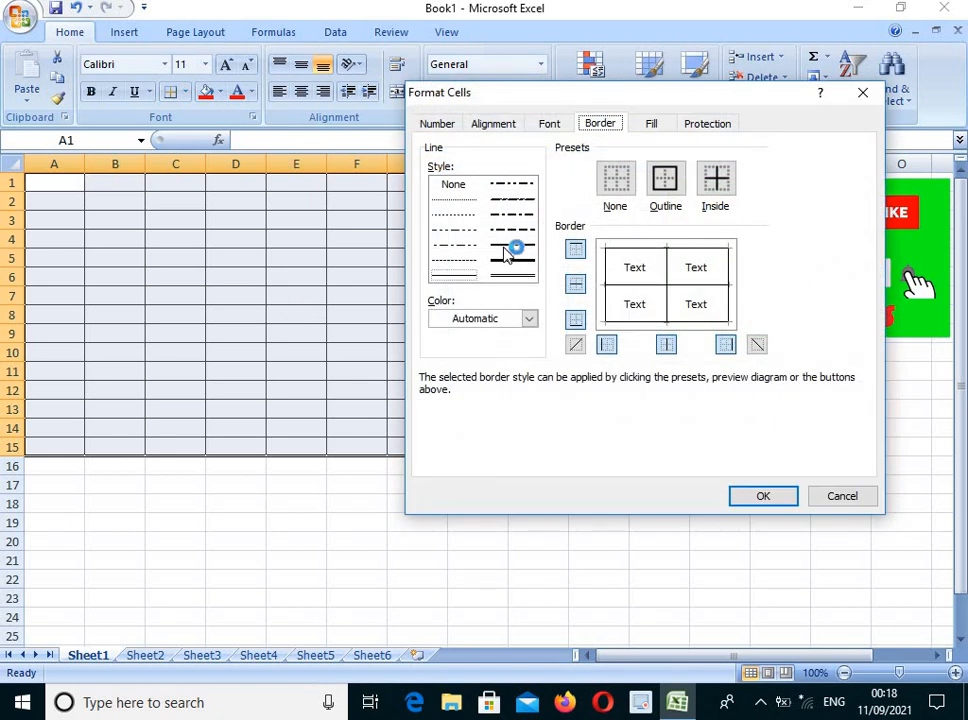
{"action": "left_click", "coordinate": [511, 277]}
{"action": "left_click", "coordinate": [683, 188]}
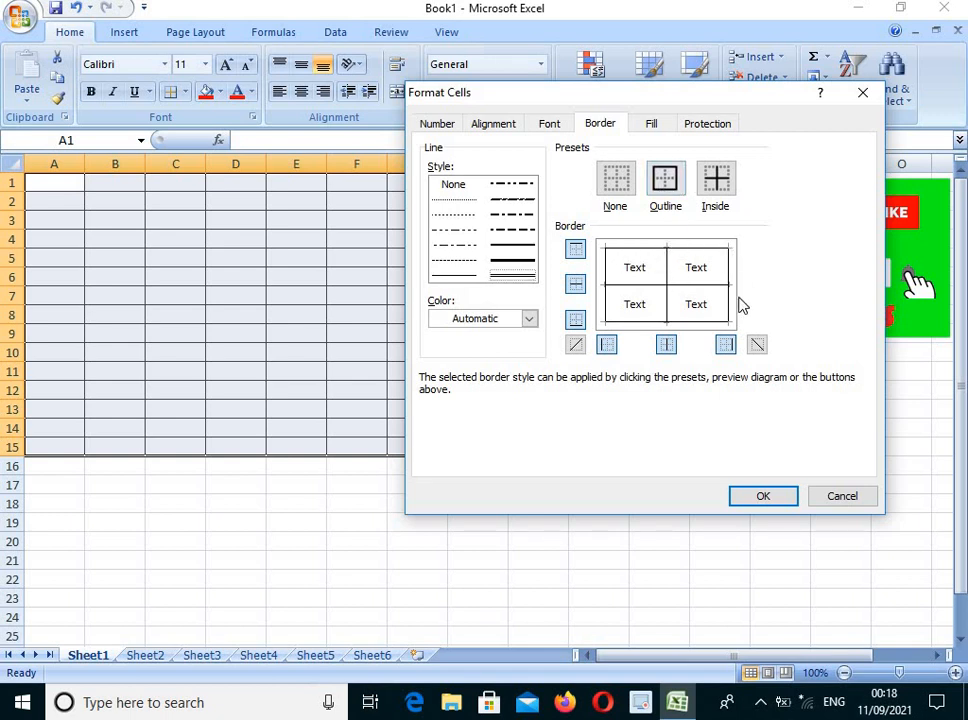
{"action": "left_click", "coordinate": [663, 192]}
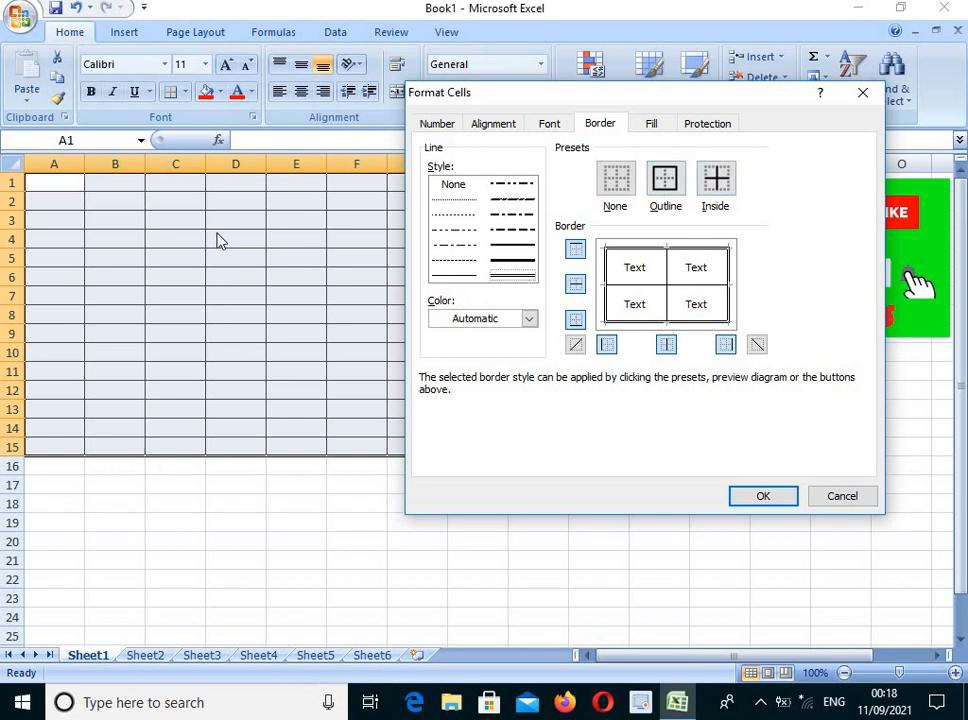
{"action": "left_click", "coordinate": [728, 176]}
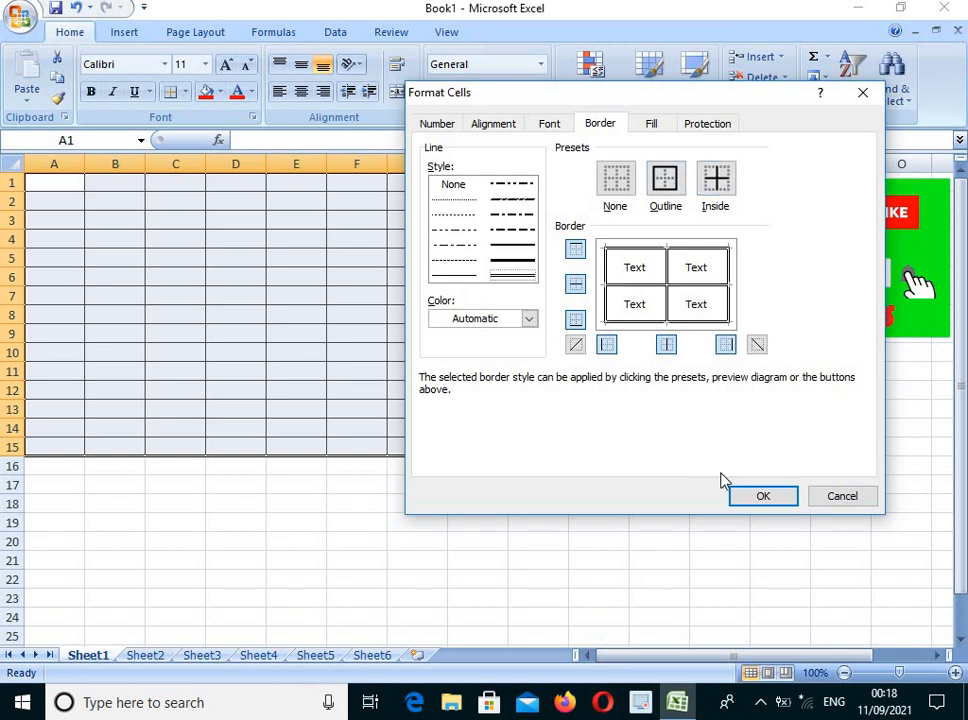
{"action": "left_click", "coordinate": [754, 497]}
{"action": "left_click", "coordinate": [576, 515]}
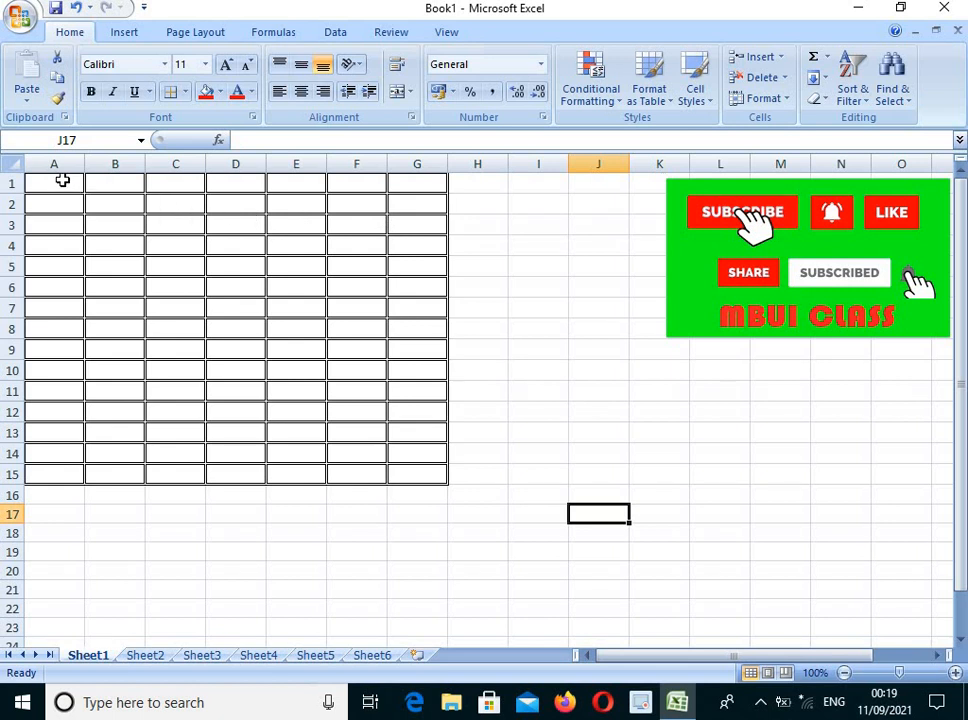
Recolour the outline and inside double-line borders of A1:G15 in standard green
{"action": "left_click_drag", "start_coordinate": [62, 180], "coordinate": [420, 473]}
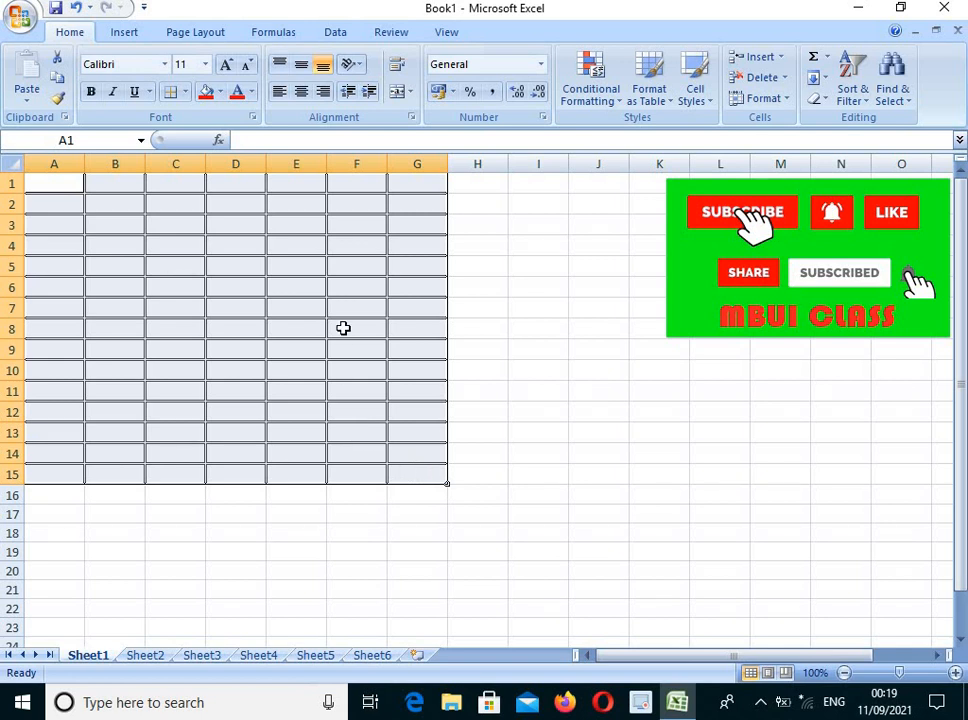
{"action": "left_click", "coordinate": [185, 92]}
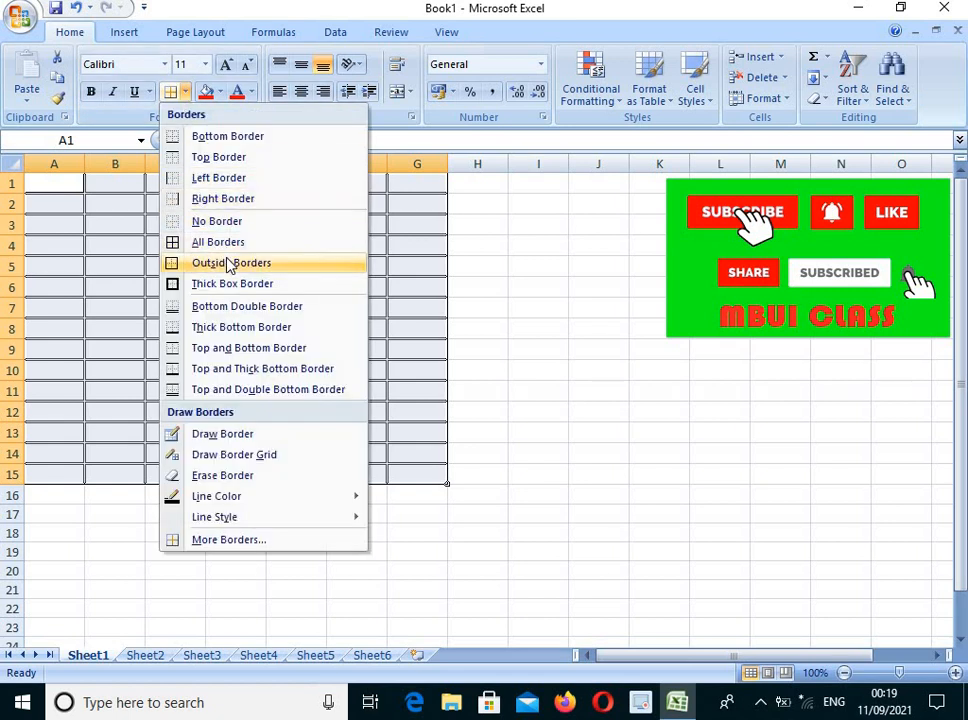
{"action": "left_click", "coordinate": [228, 540]}
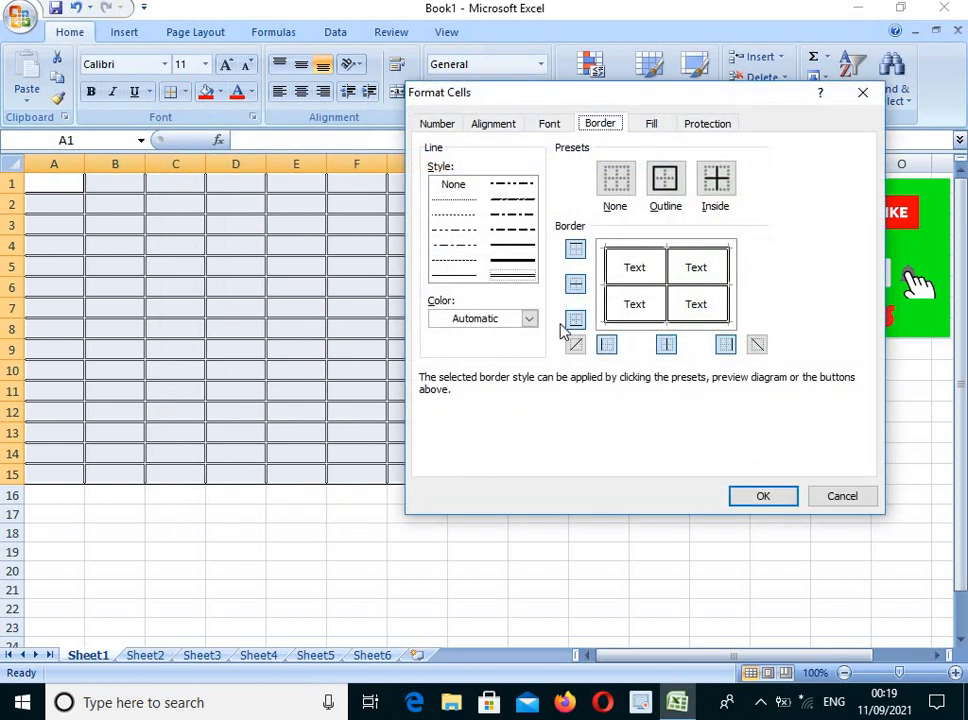
{"action": "left_click", "coordinate": [530, 324]}
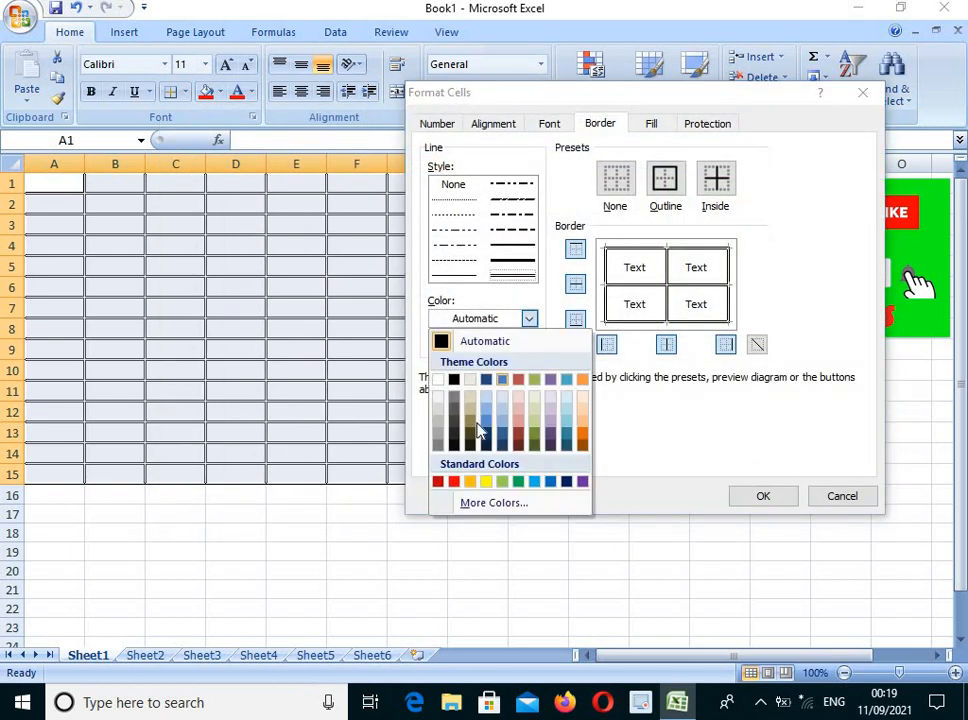
{"action": "left_click", "coordinate": [518, 482]}
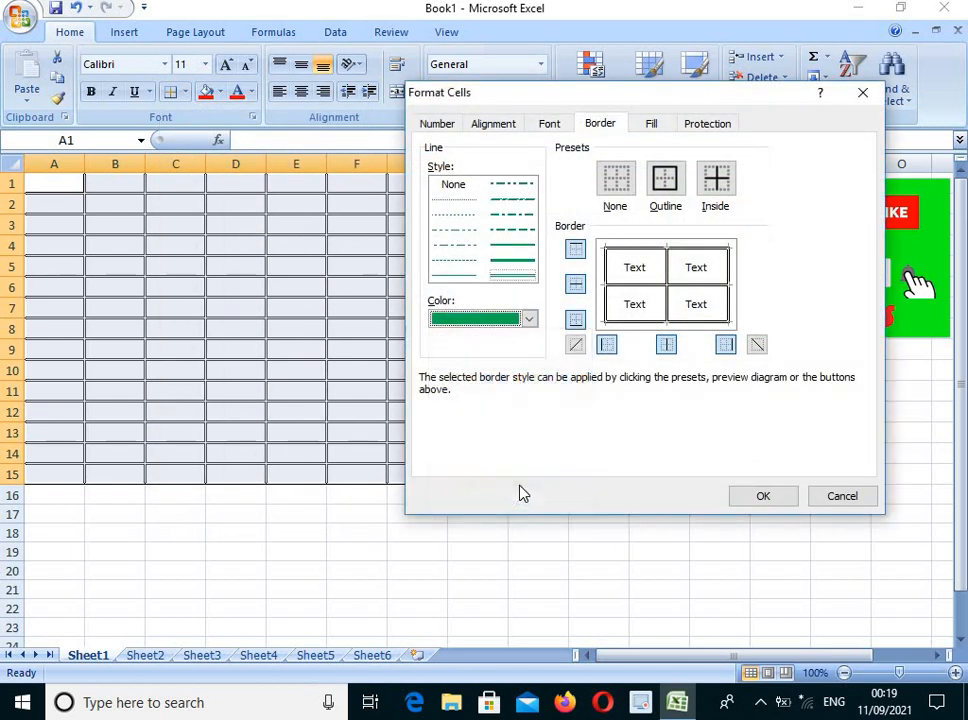
{"action": "left_click", "coordinate": [675, 190]}
{"action": "left_click", "coordinate": [714, 203]}
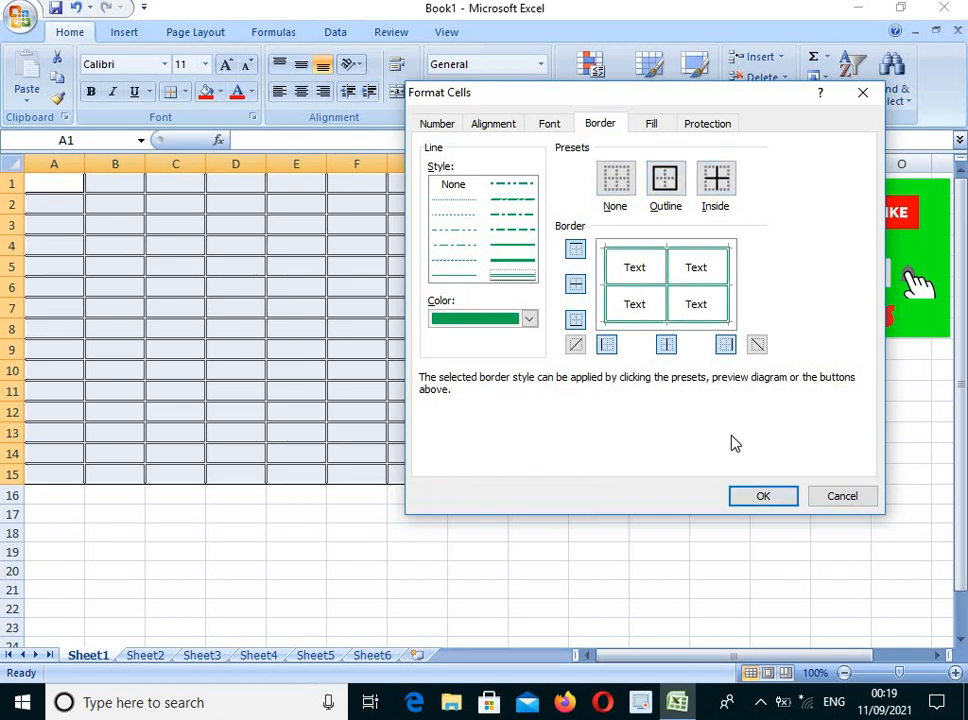
{"action": "left_click", "coordinate": [756, 503]}
{"action": "left_click", "coordinate": [603, 452]}
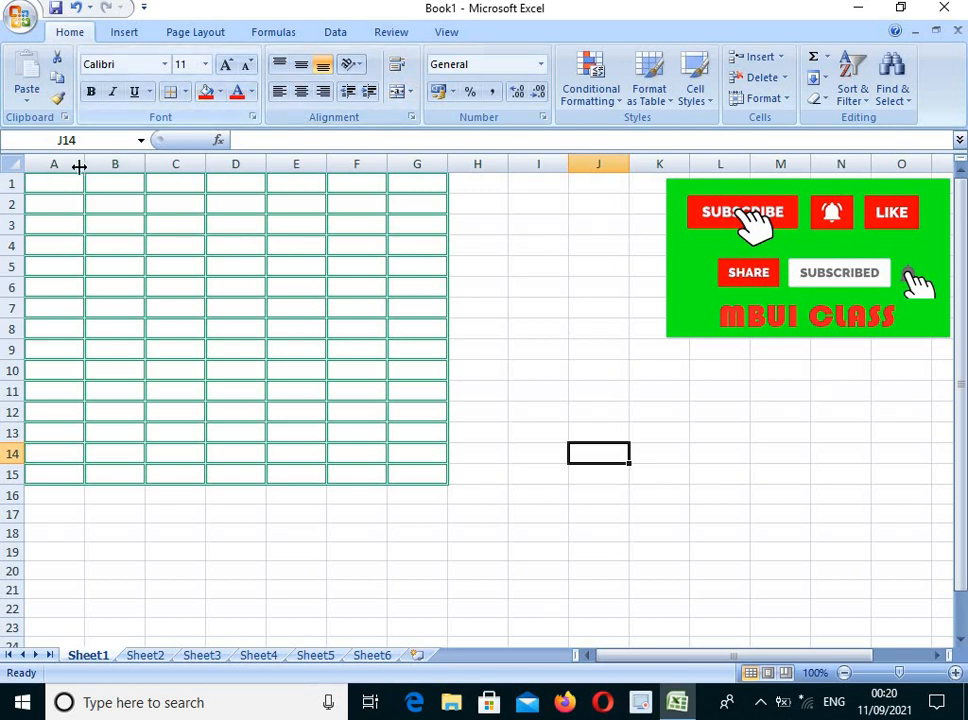
Select the bordered range A1:G15 and look at the available fill colours without applying one
{"action": "left_click_drag", "start_coordinate": [58, 185], "coordinate": [426, 475]}
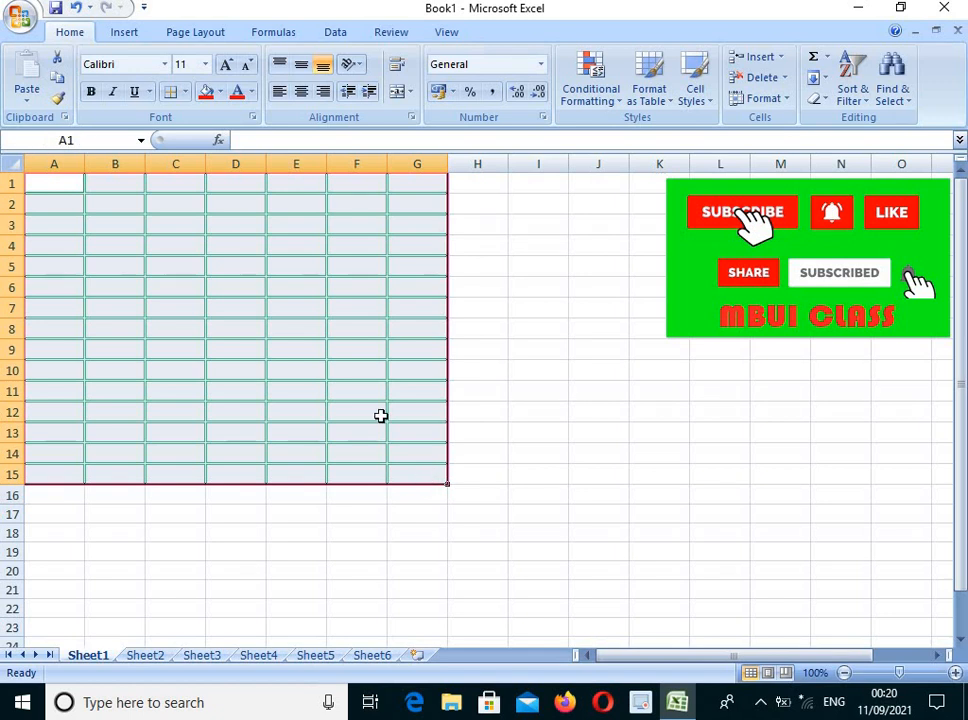
{"action": "left_click", "coordinate": [220, 92]}
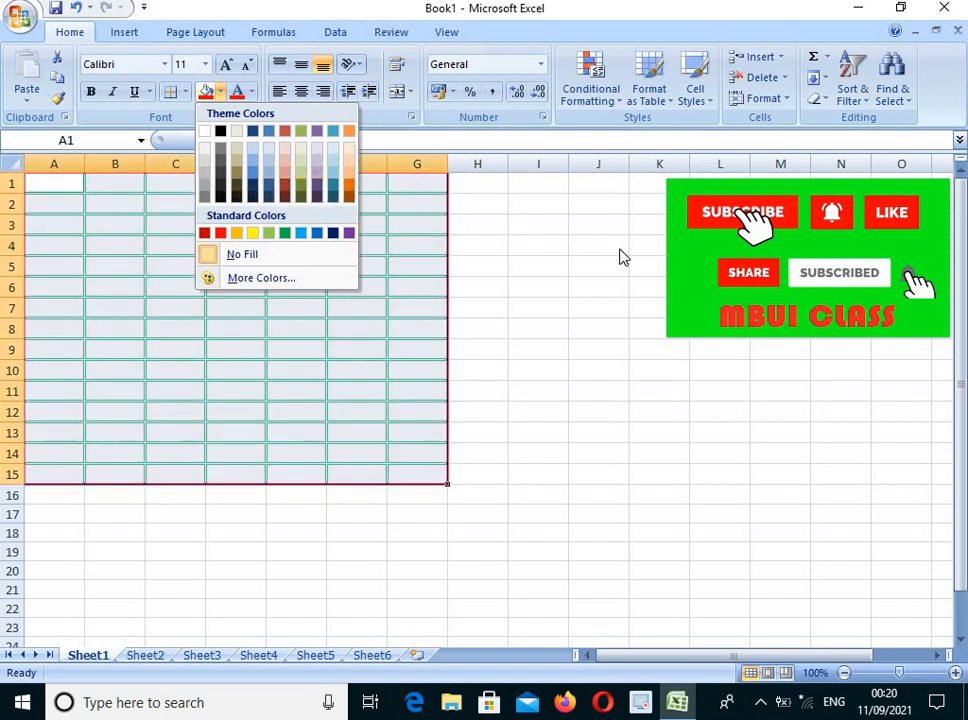
{"action": "left_click", "coordinate": [620, 255]}
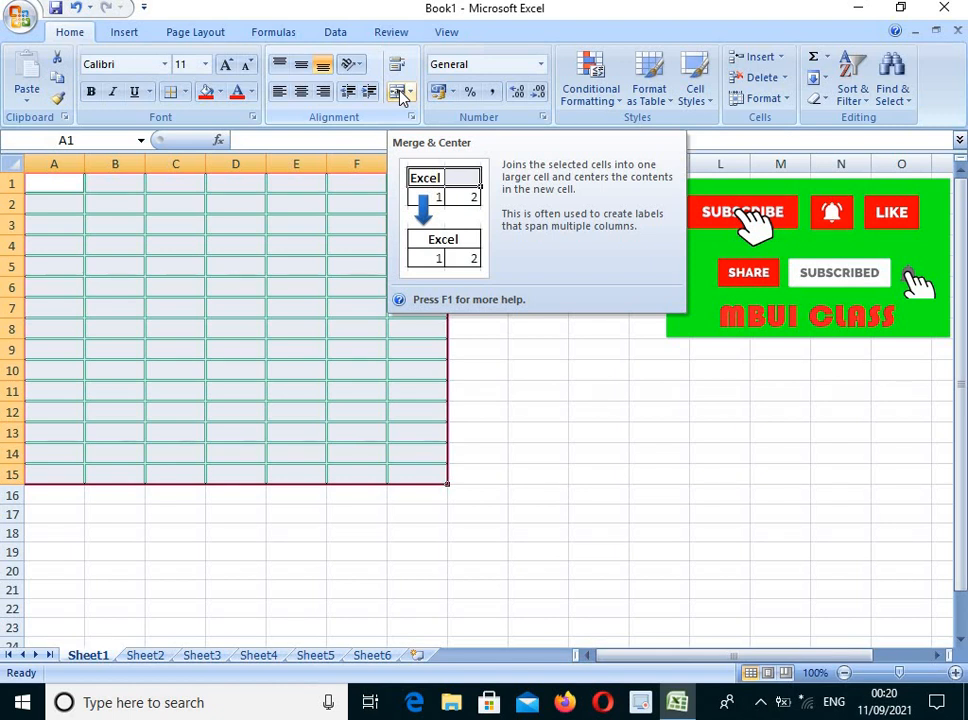
Merge and center the cells A1:G1 in the table's first row
{"action": "left_click", "coordinate": [58, 176]}
{"action": "left_click_drag", "start_coordinate": [58, 176], "coordinate": [402, 183]}
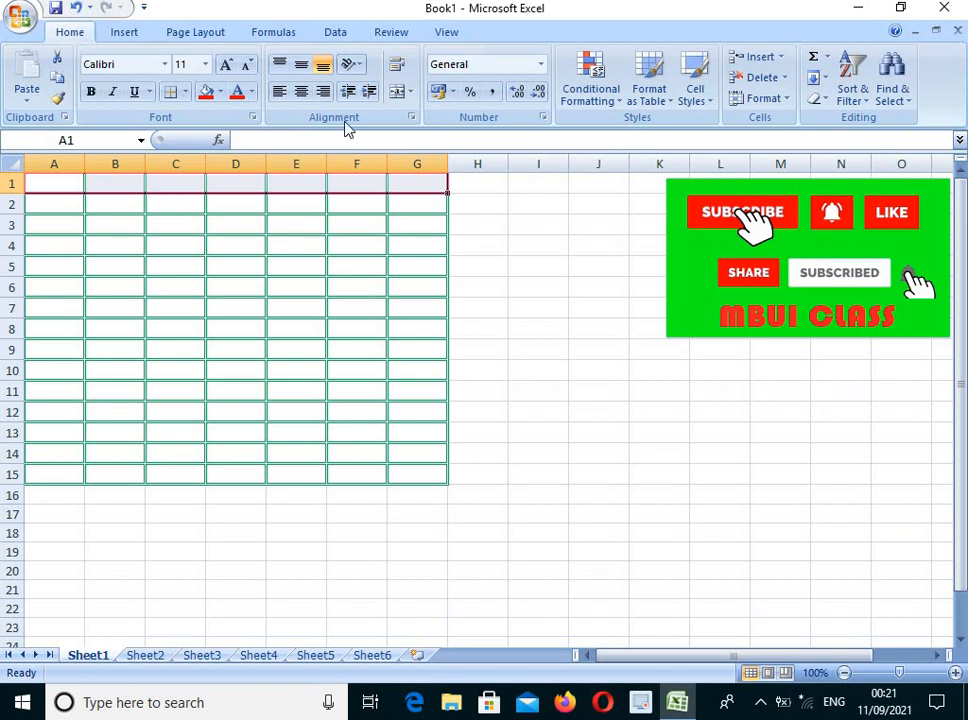
{"action": "left_click", "coordinate": [398, 95]}
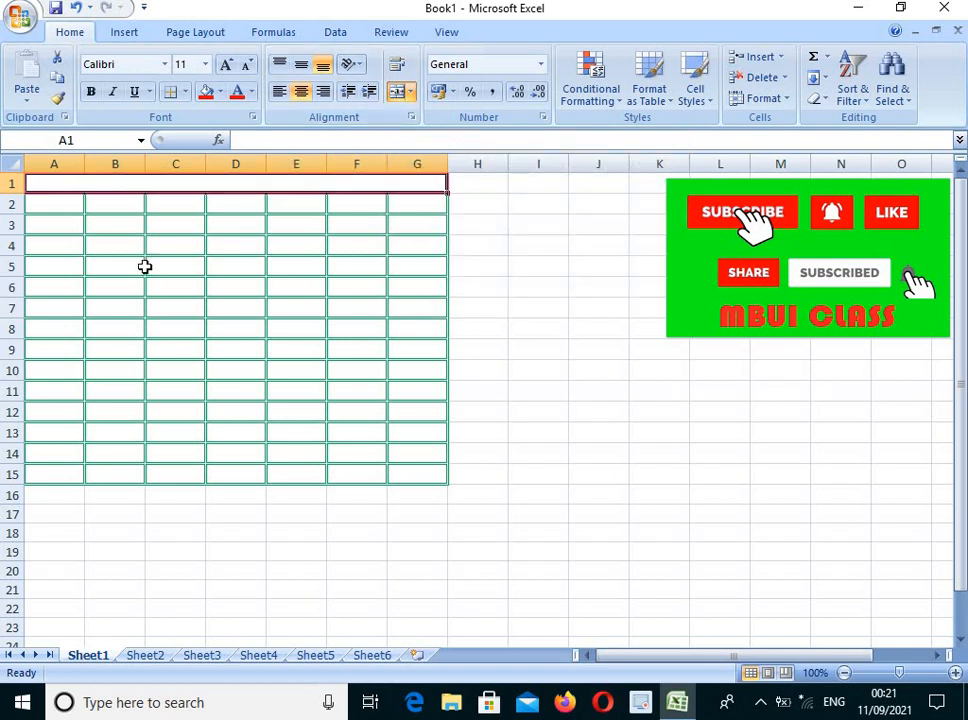
Enter the heading RAYMOND SEC in the merged first row of the table
{"action": "type", "text": "r"}
{"action": "key", "text": "BackSpace"}
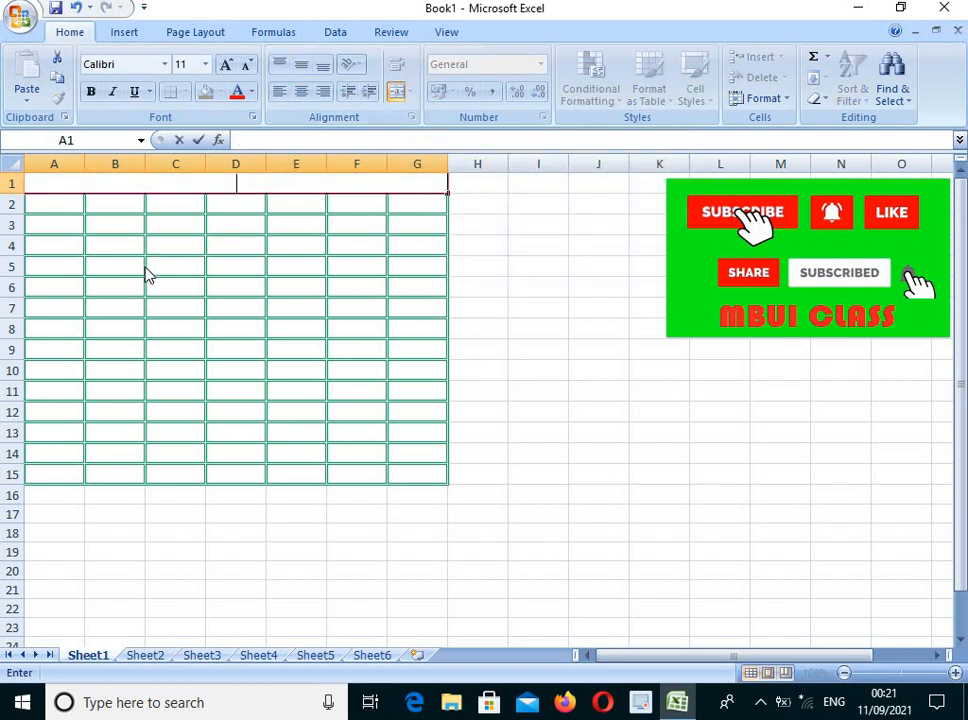
{"action": "type", "text": "RAYMO"}
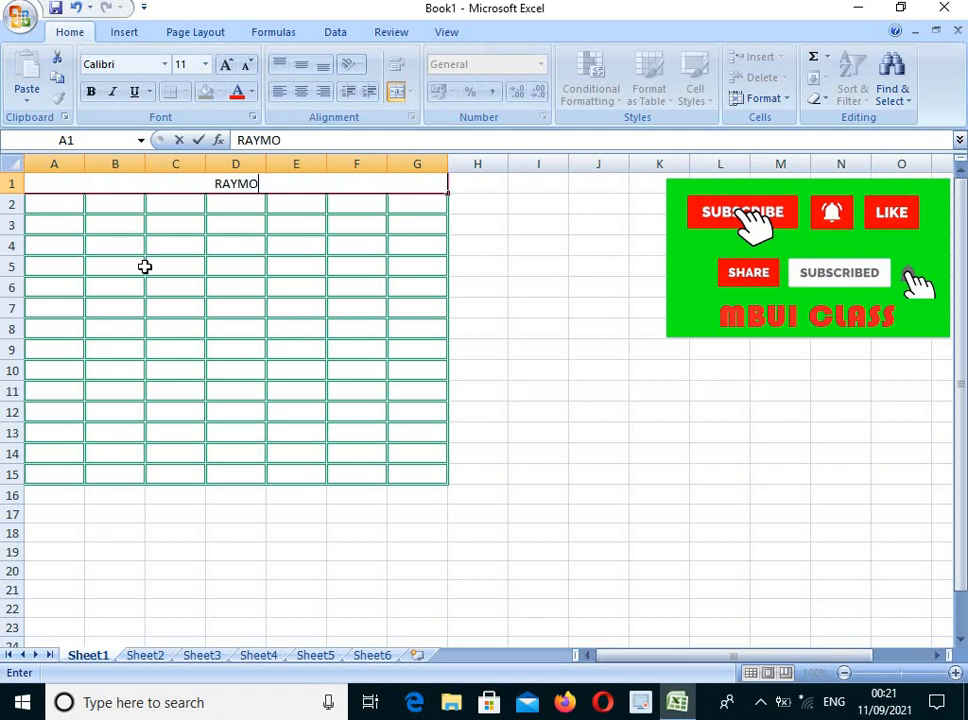
{"action": "type", "text": "ND S"}
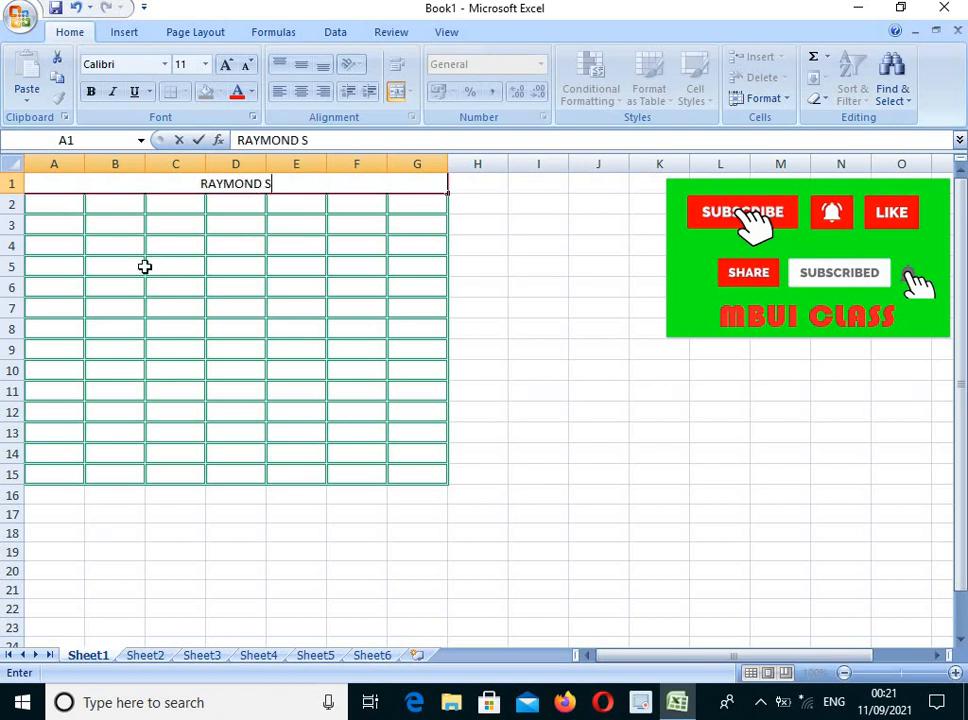
{"action": "type", "text": "EC SCH"}
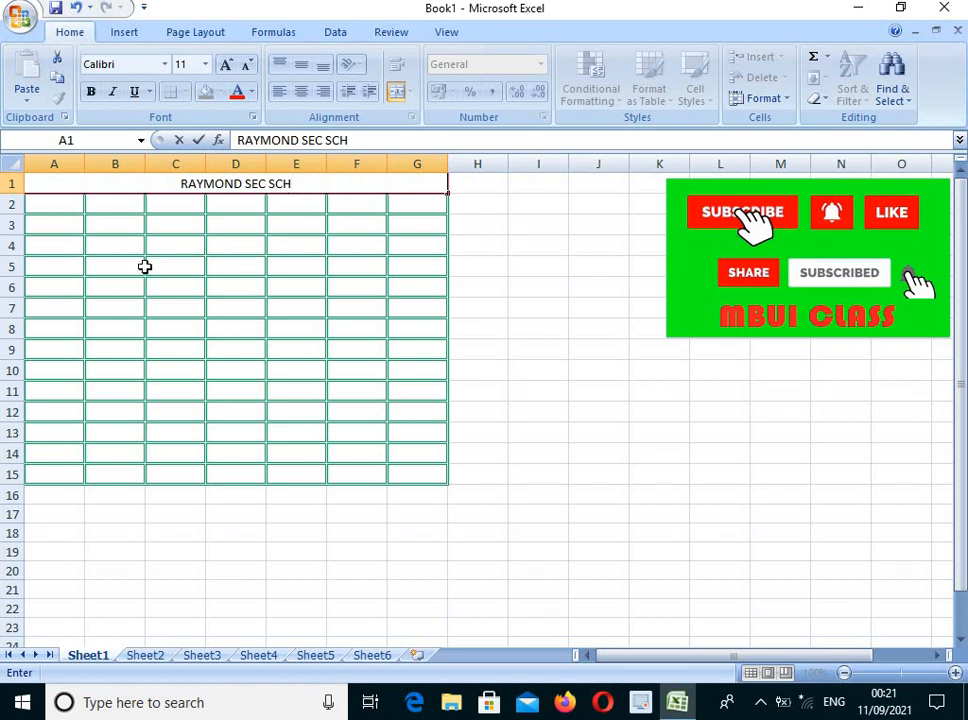
{"action": "key", "text": "BackSpace"}
{"action": "key", "text": "BackSpace"}
{"action": "key", "text": "BackSpace"}
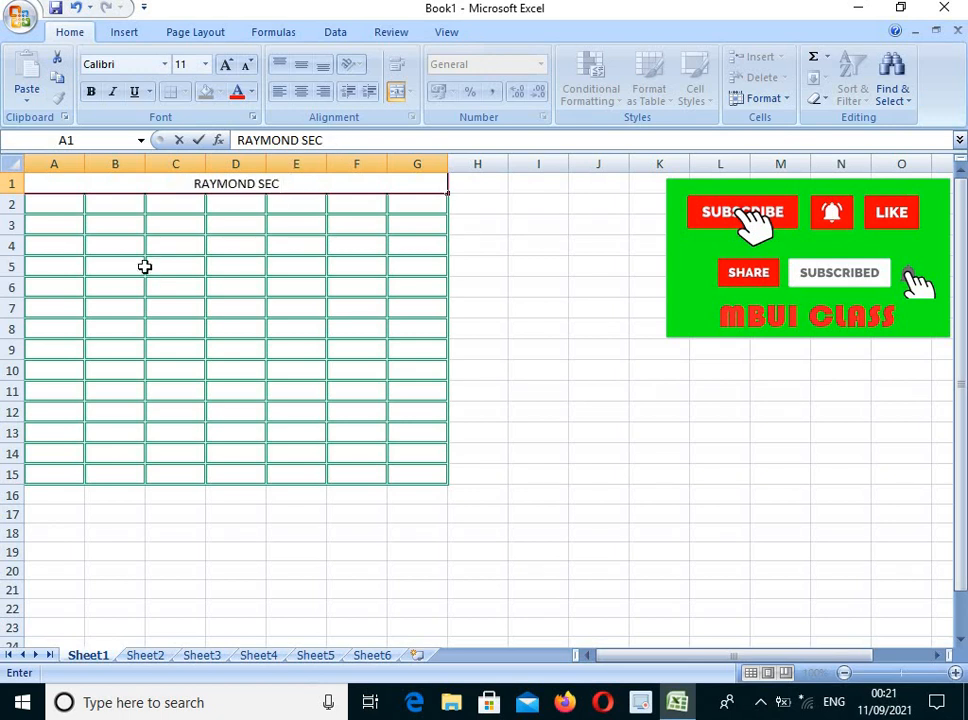
{"action": "left_click", "coordinate": [526, 305]}
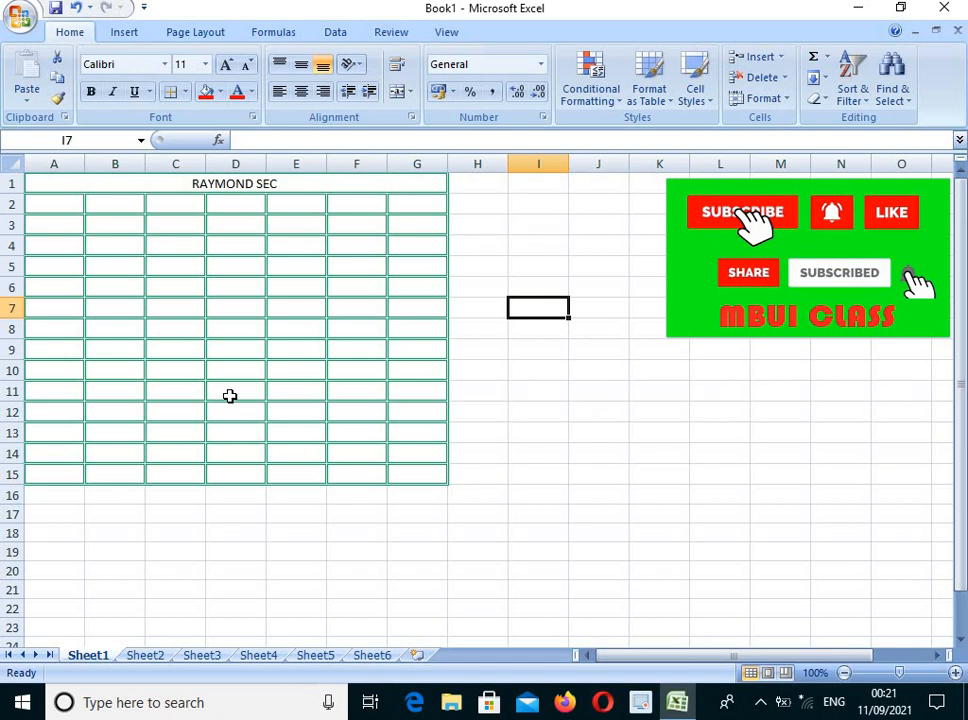
Merge and center cells A2:B2 and enter the first student's name in them
{"action": "left_click", "coordinate": [60, 201]}
{"action": "left_click_drag", "start_coordinate": [60, 201], "coordinate": [91, 203]}
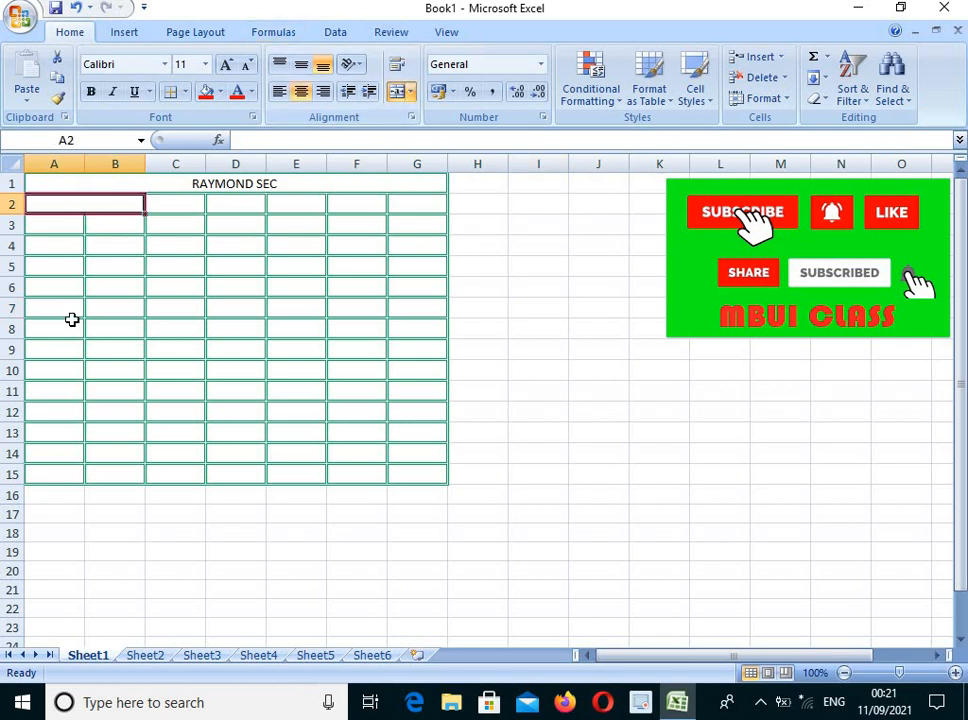
{"action": "type", "text": "JU"}
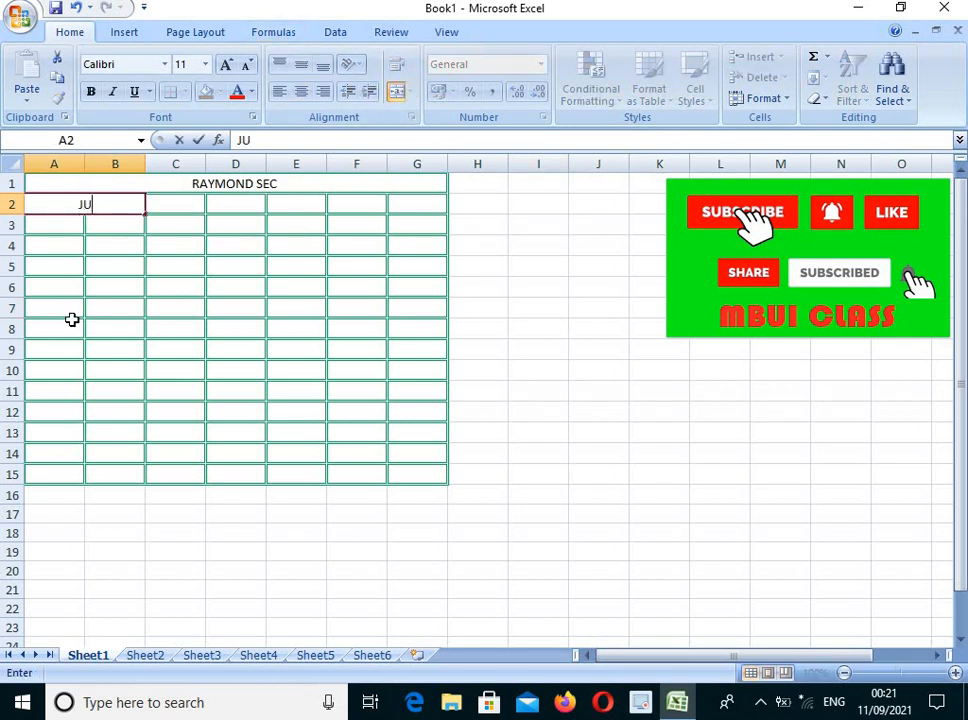
{"action": "type", "text": "MA"}
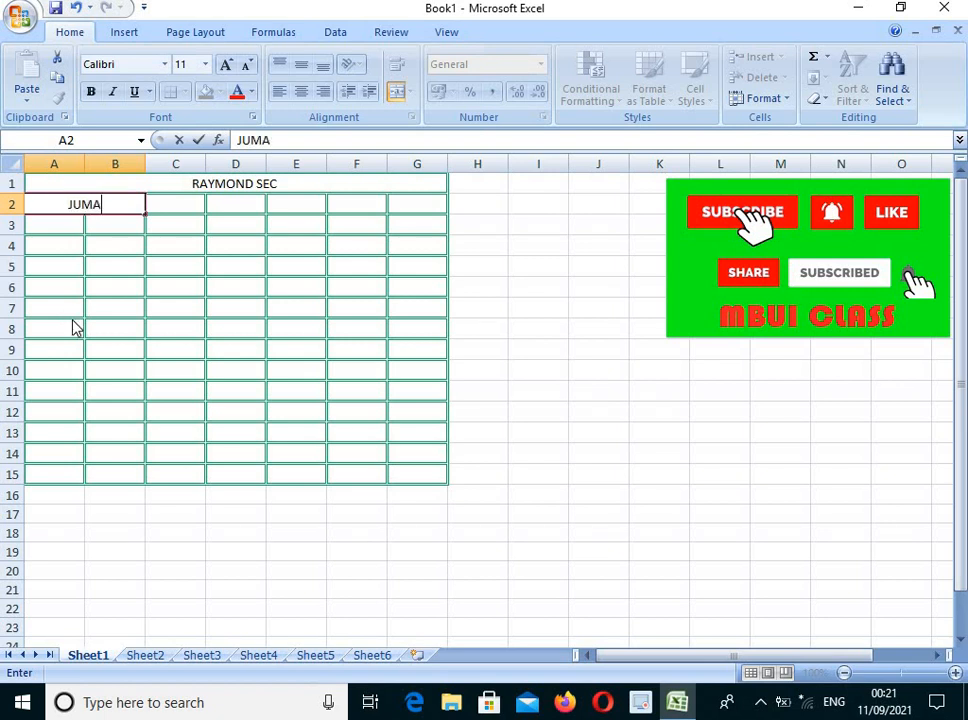
Enter the subject headings BIO in A3 and CHEM in B3 under the first student
{"action": "left_click", "coordinate": [43, 228]}
{"action": "type", "text": "BIO"}
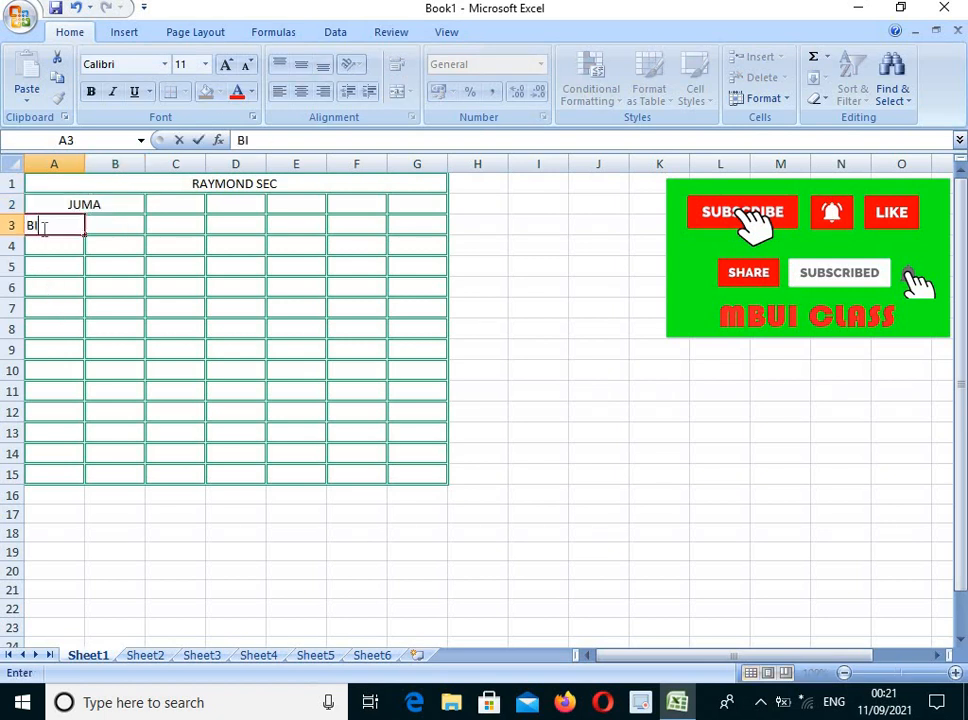
{"action": "left_click", "coordinate": [117, 224]}
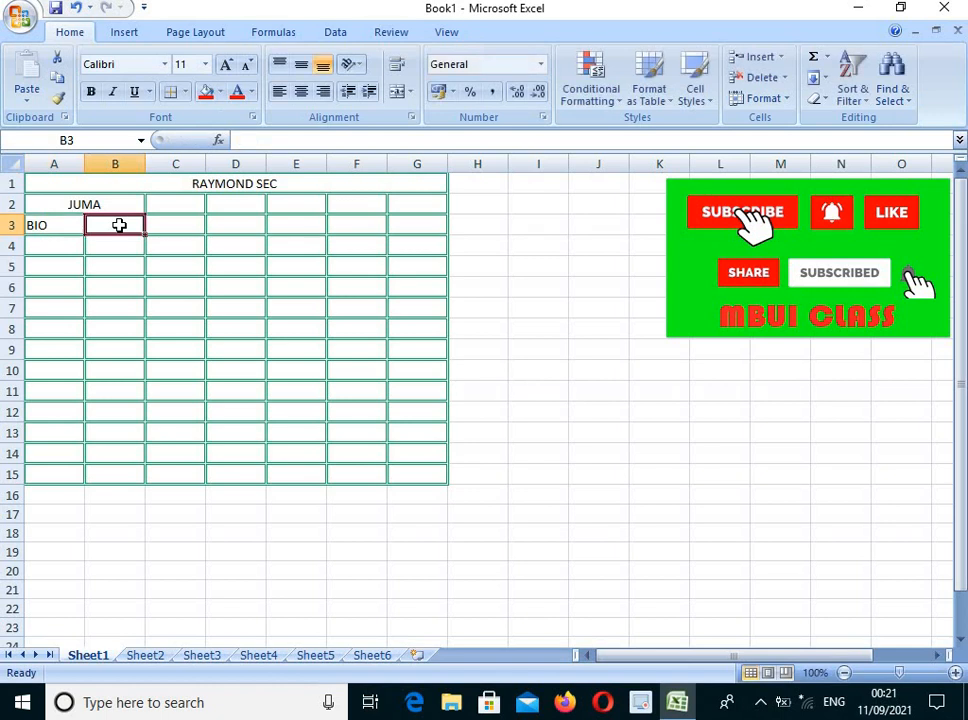
{"action": "type", "text": "CHE"}
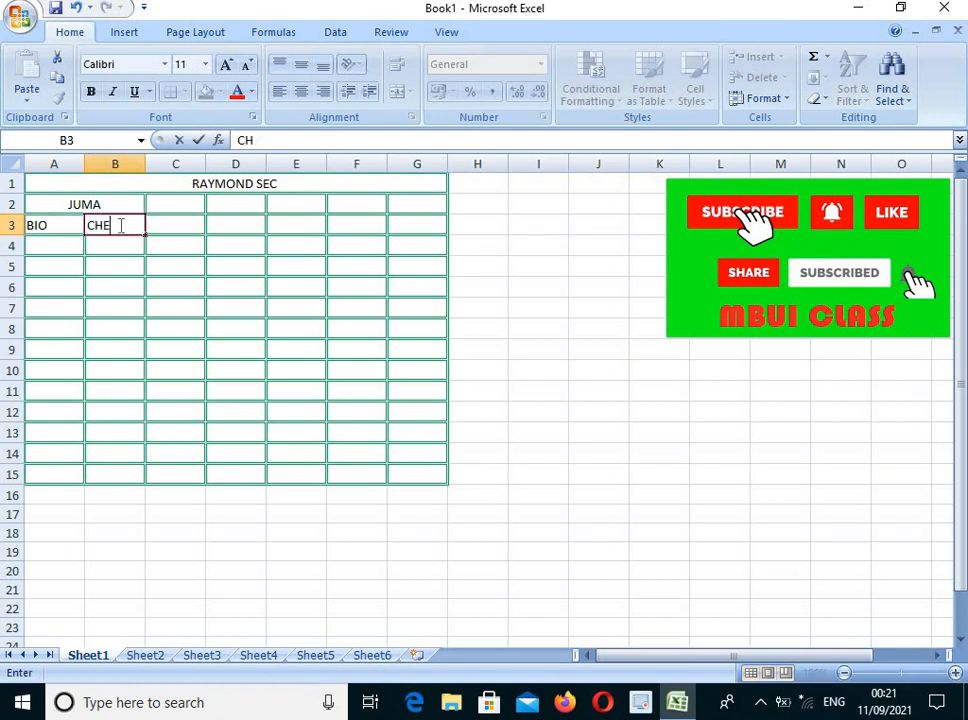
{"action": "type", "text": "M"}
{"action": "key", "text": "ctrl+Return"}
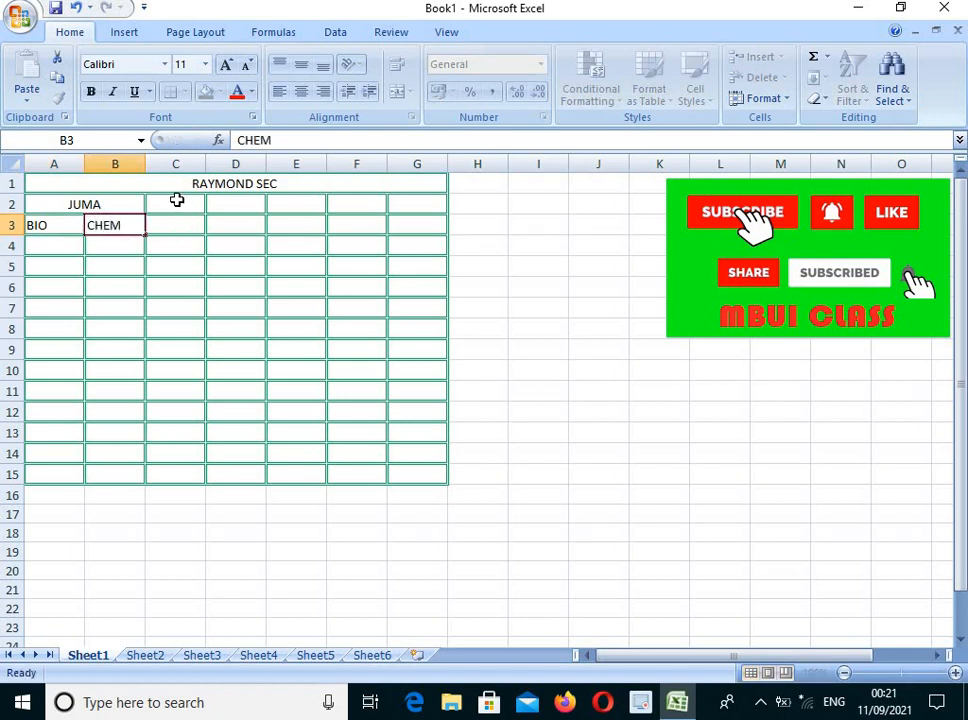
Merge and center cells C2:D2 and enter the second student's name in them
{"action": "left_click_drag", "start_coordinate": [176, 200], "coordinate": [238, 205]}
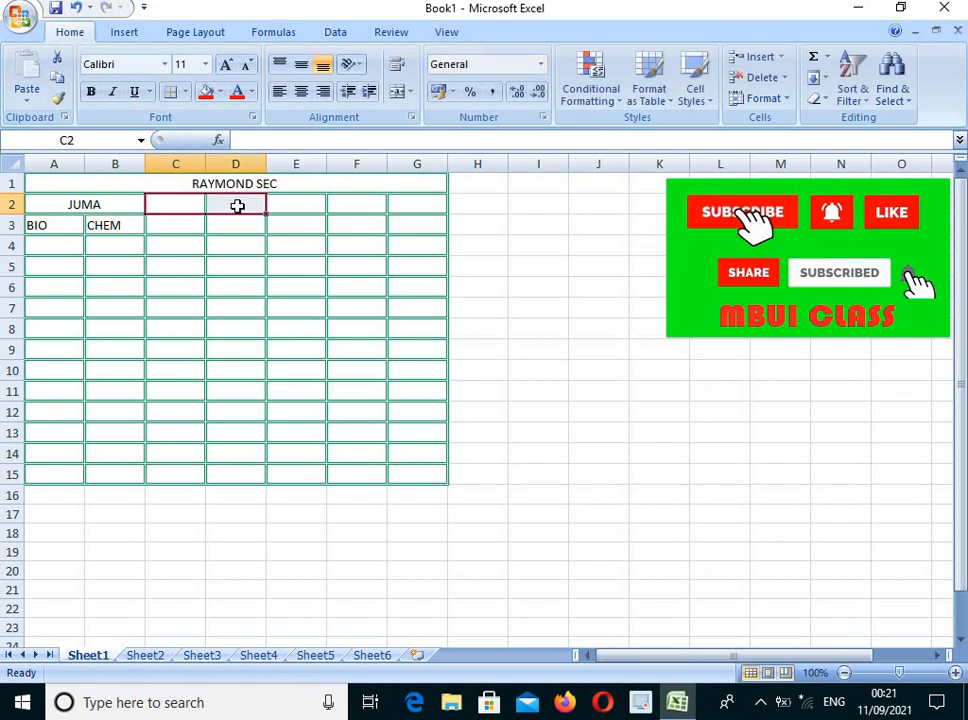
{"action": "left_click", "coordinate": [397, 92]}
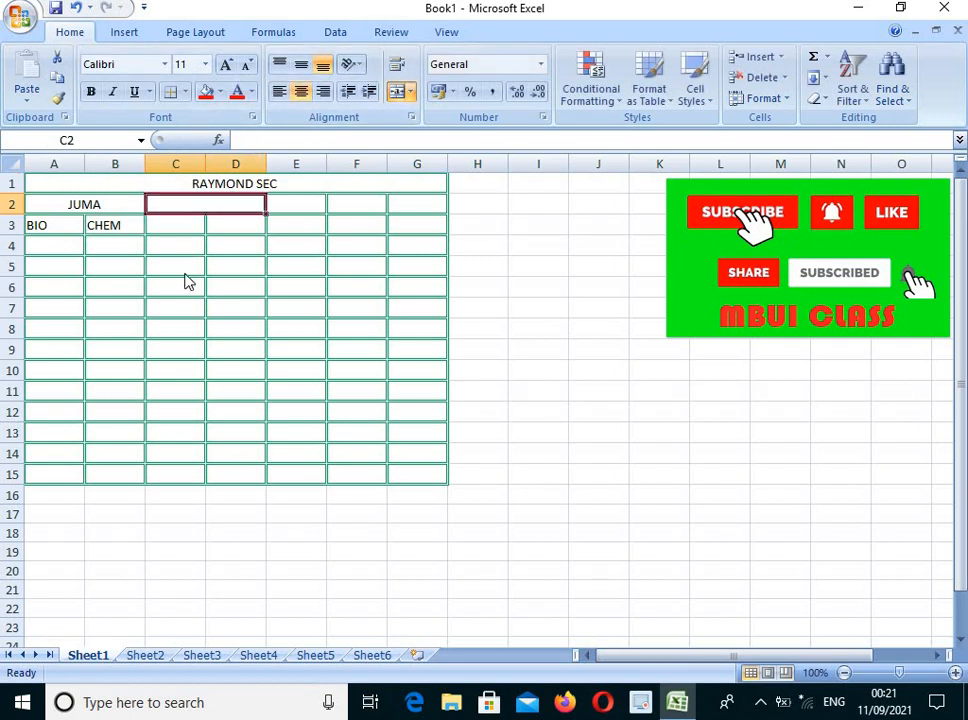
{"action": "type", "text": "JO"}
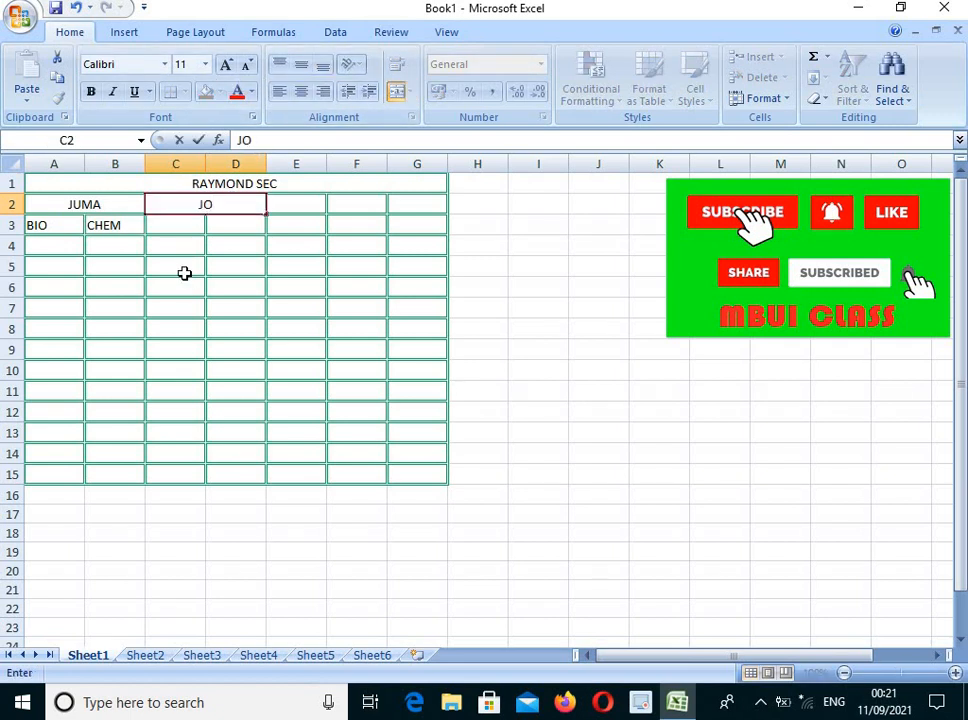
{"action": "type", "text": "N"}
{"action": "key", "text": "BackSpace"}
{"action": "key", "text": "BackSpace"}
{"action": "type", "text": "OICE"}
Enter the subject headings ENG in C3 and SWAH in D3 under the second student
{"action": "left_click_drag", "start_coordinate": [158, 230], "coordinate": [247, 232]}
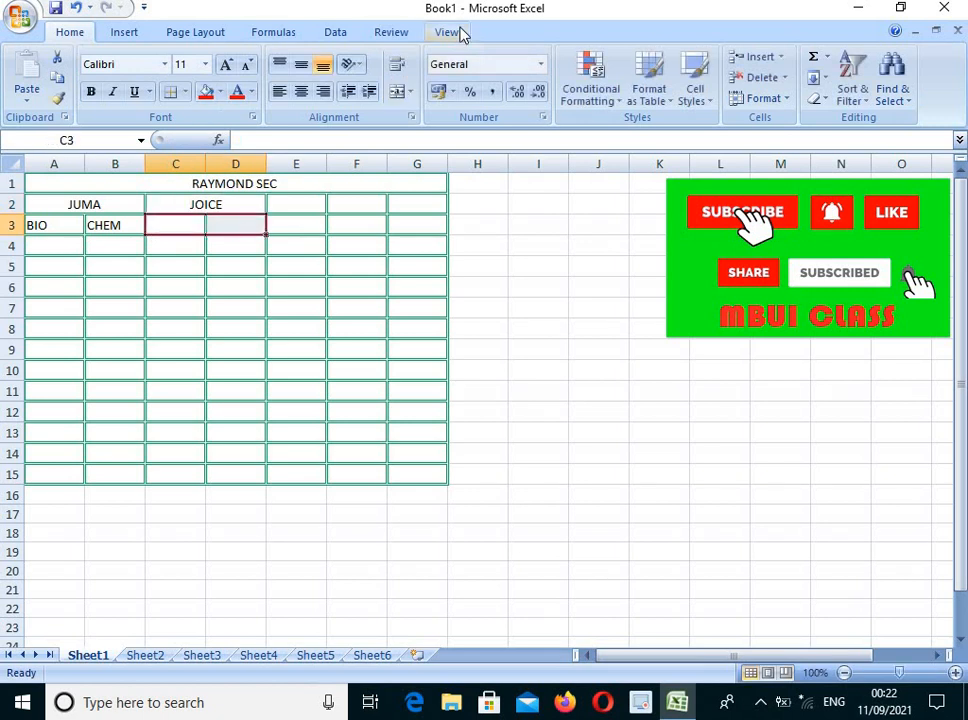
{"action": "left_click", "coordinate": [192, 226]}
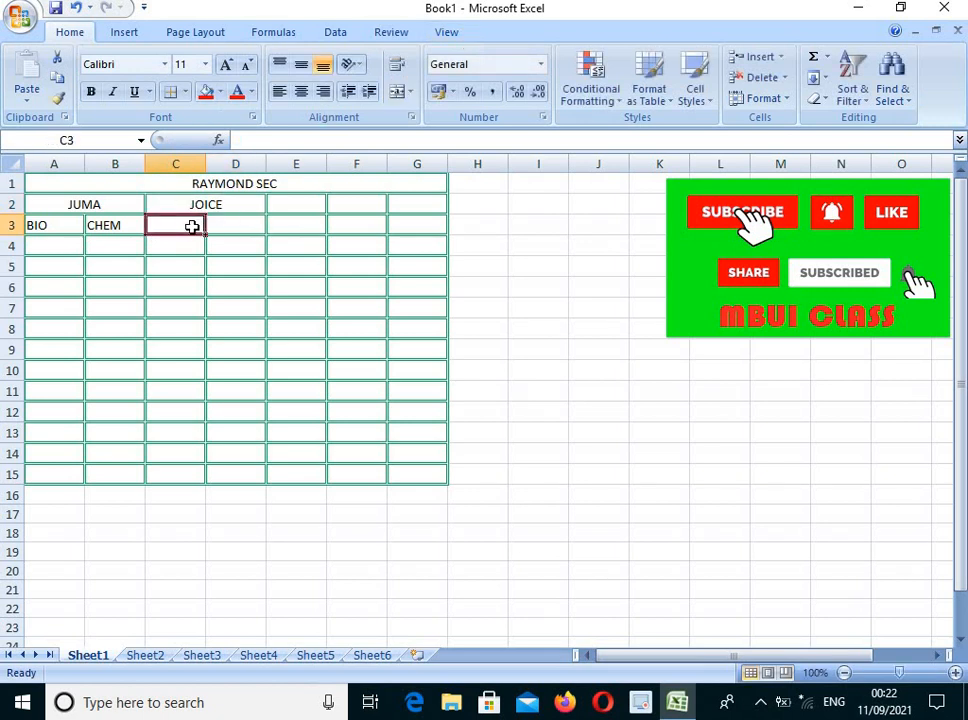
{"action": "type", "text": "e"}
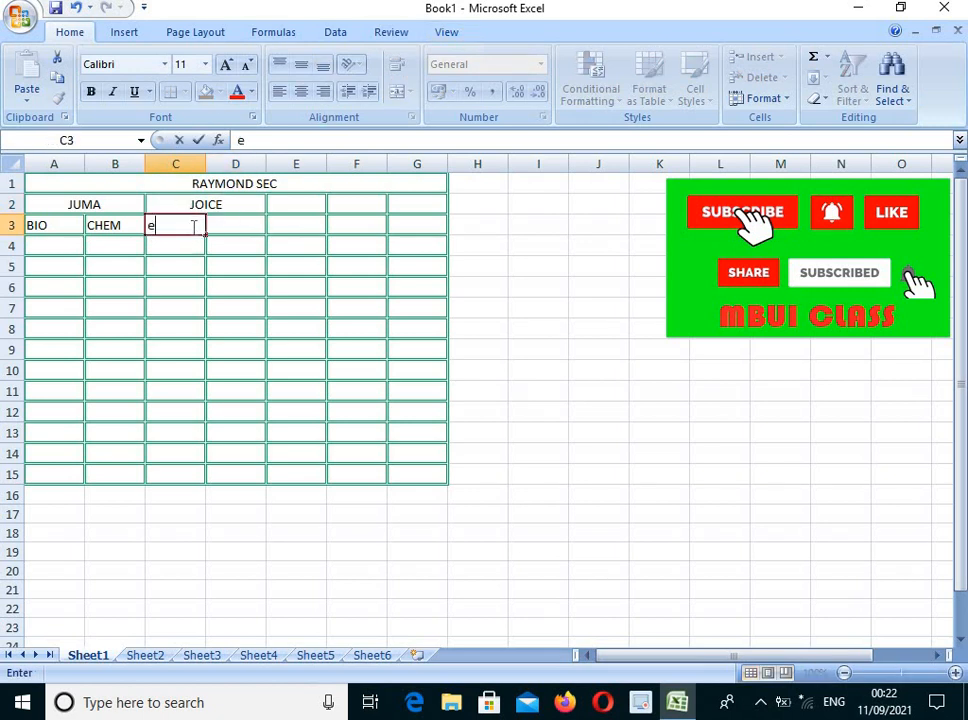
{"action": "key", "text": "BackSpace"}
{"action": "type", "text": "ENGL"}
{"action": "key", "text": "BackSpace"}
{"action": "left_click", "coordinate": [242, 225]}
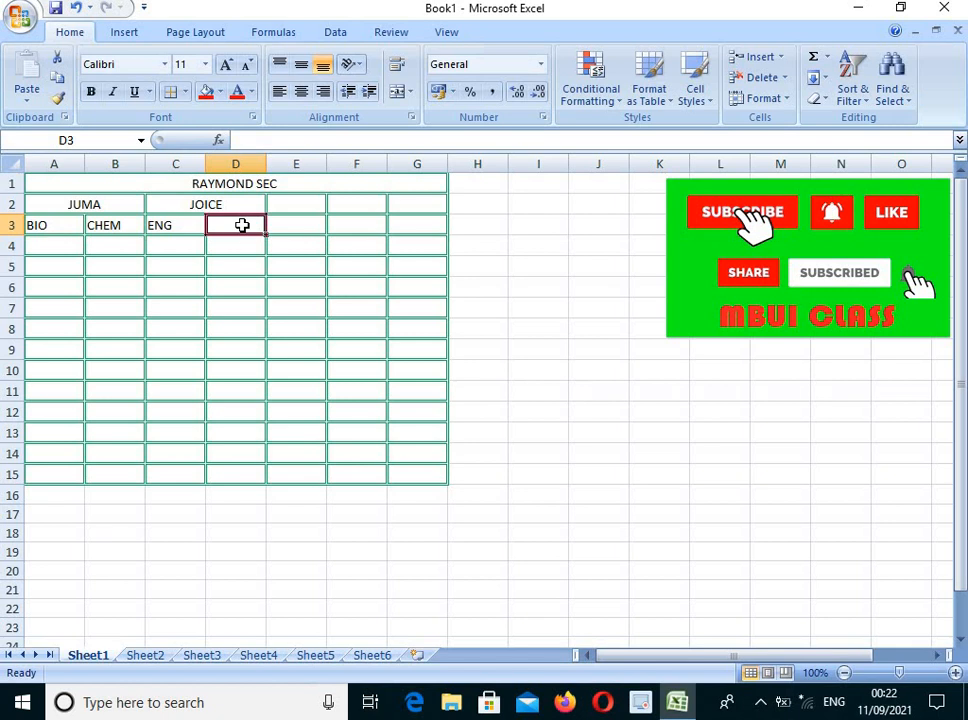
{"action": "type", "text": "S"}
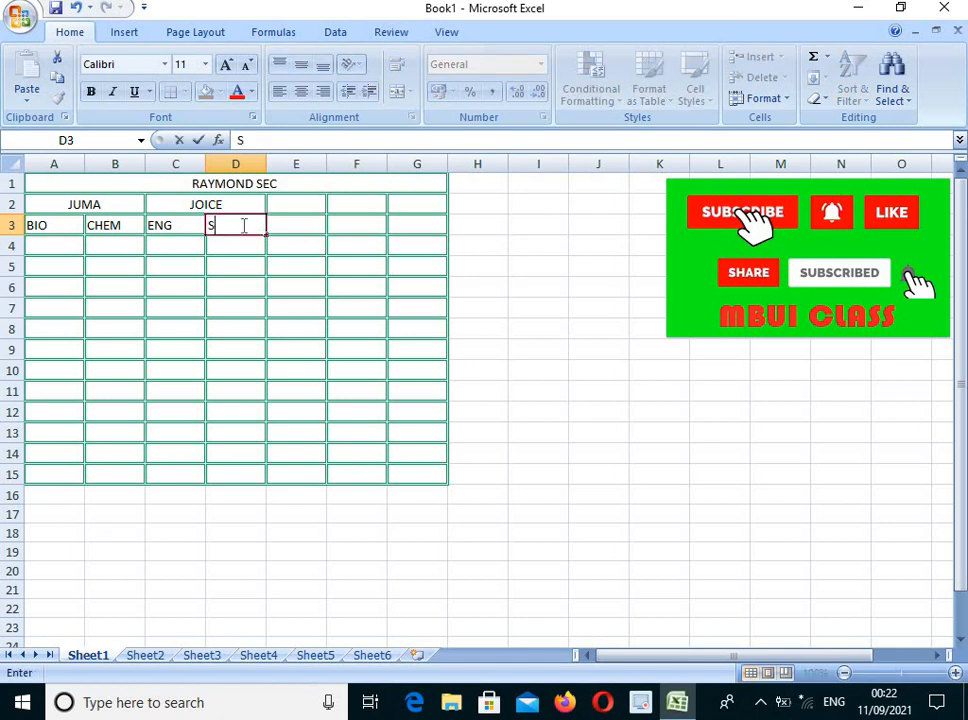
{"action": "type", "text": "WAH"}
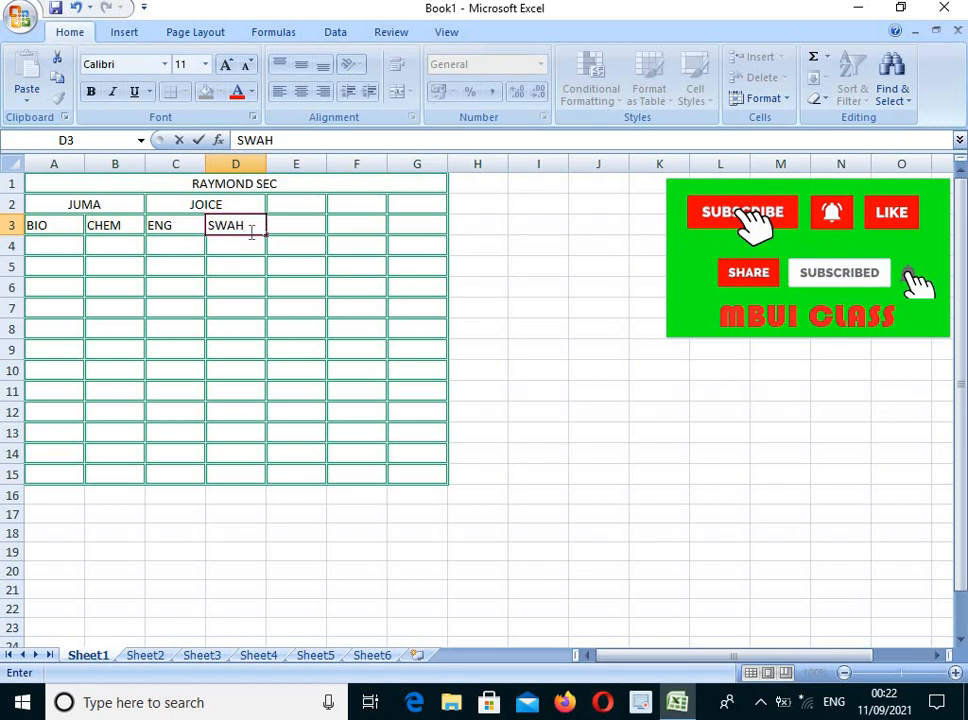
Enter the third student's name in E2, and merge and center it across E2:G2
{"action": "left_click", "coordinate": [316, 203]}
{"action": "left_click_drag", "start_coordinate": [316, 203], "coordinate": [410, 207]}
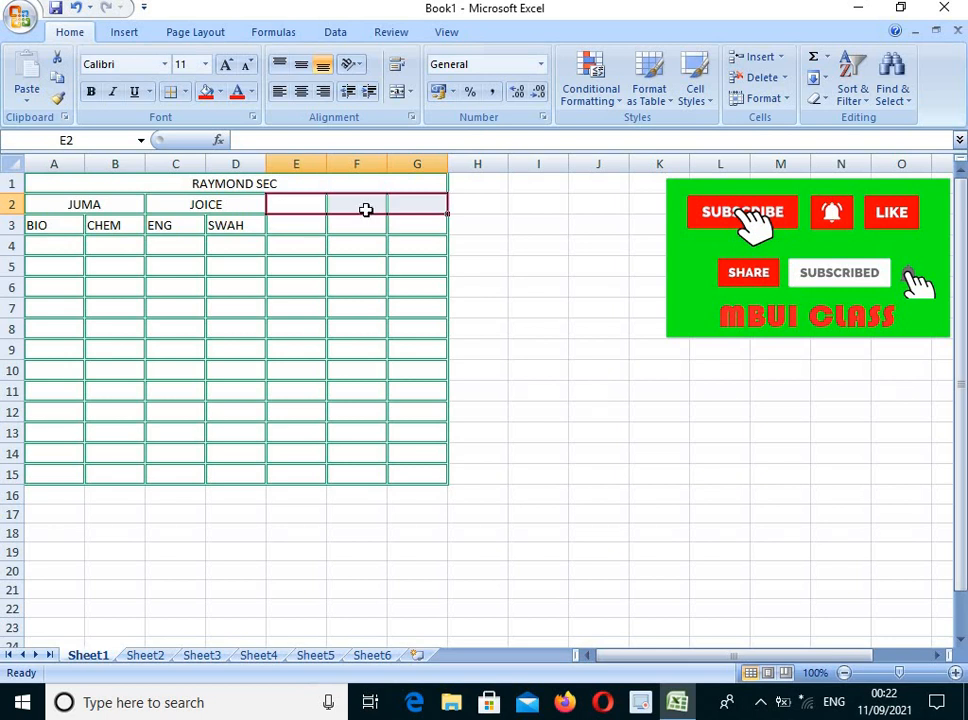
{"action": "type", "text": "TA"}
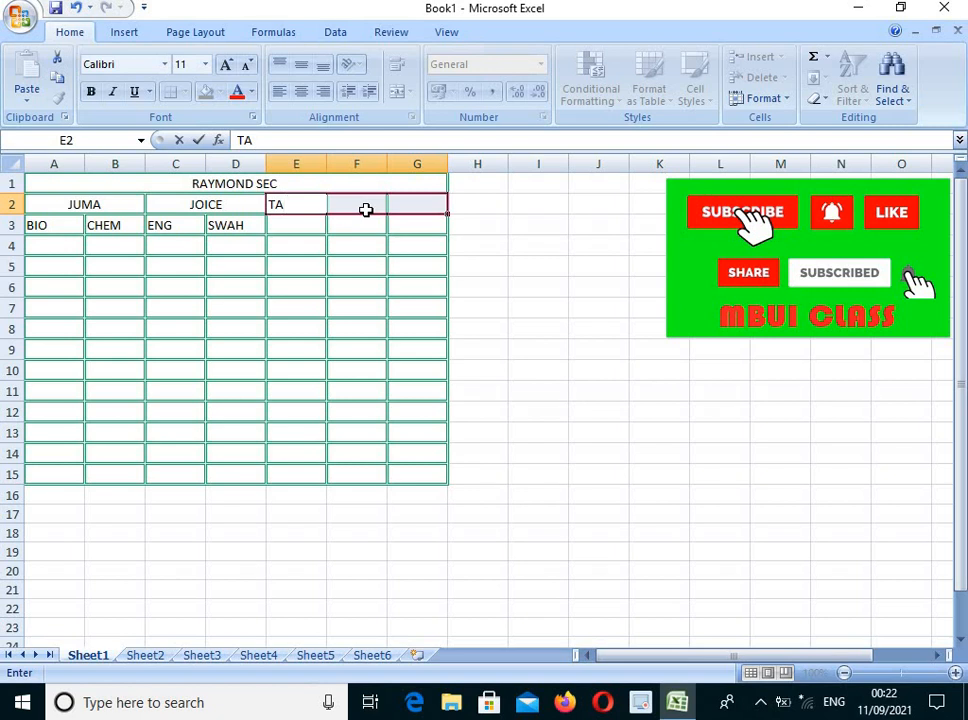
{"action": "type", "text": "BU"}
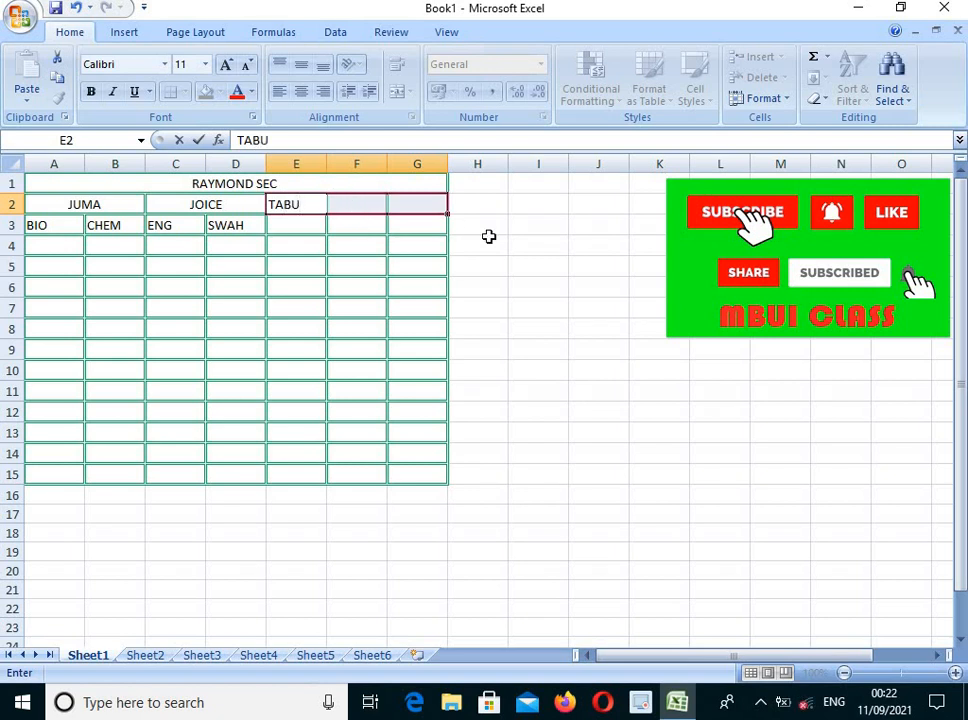
{"action": "left_click", "coordinate": [482, 239]}
{"action": "left_click_drag", "start_coordinate": [311, 206], "coordinate": [418, 199]}
{"action": "left_click", "coordinate": [398, 93]}
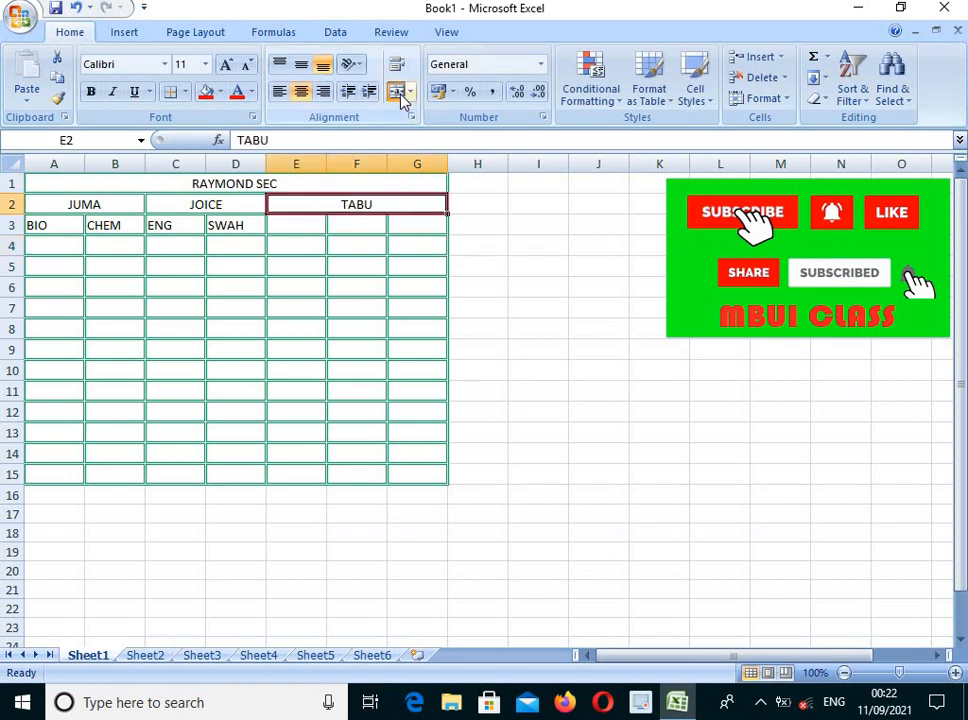
Enter the subject headings HIST in E3, MATH in F3 and PHY in G3 under the third student
{"action": "left_click", "coordinate": [302, 229]}
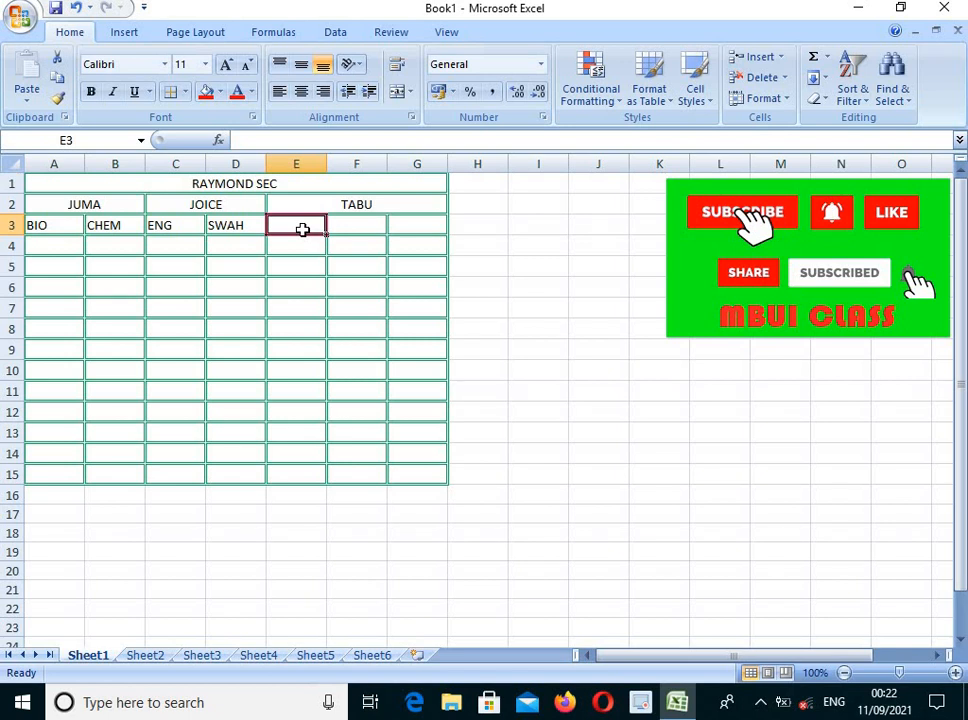
{"action": "type", "text": "HIST"}
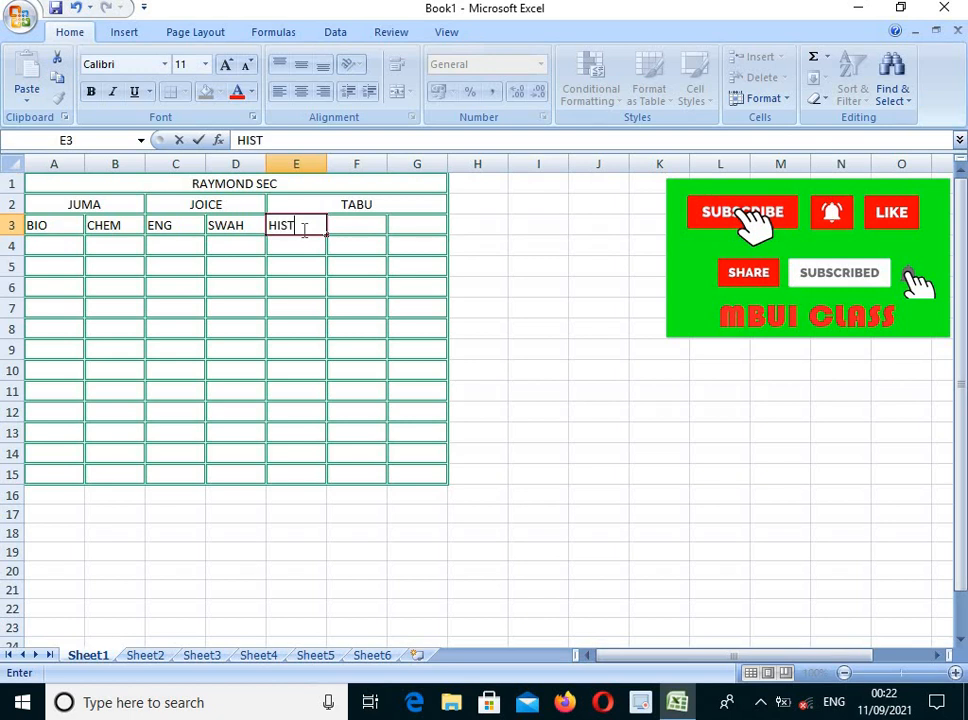
{"action": "left_click", "coordinate": [356, 229]}
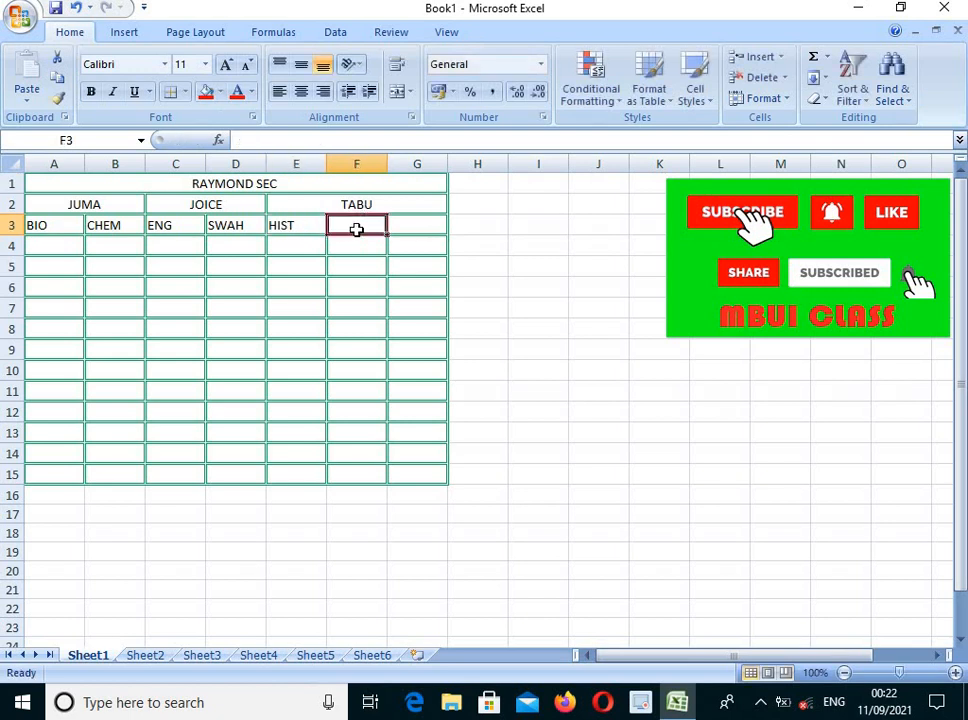
{"action": "type", "text": "MATH"}
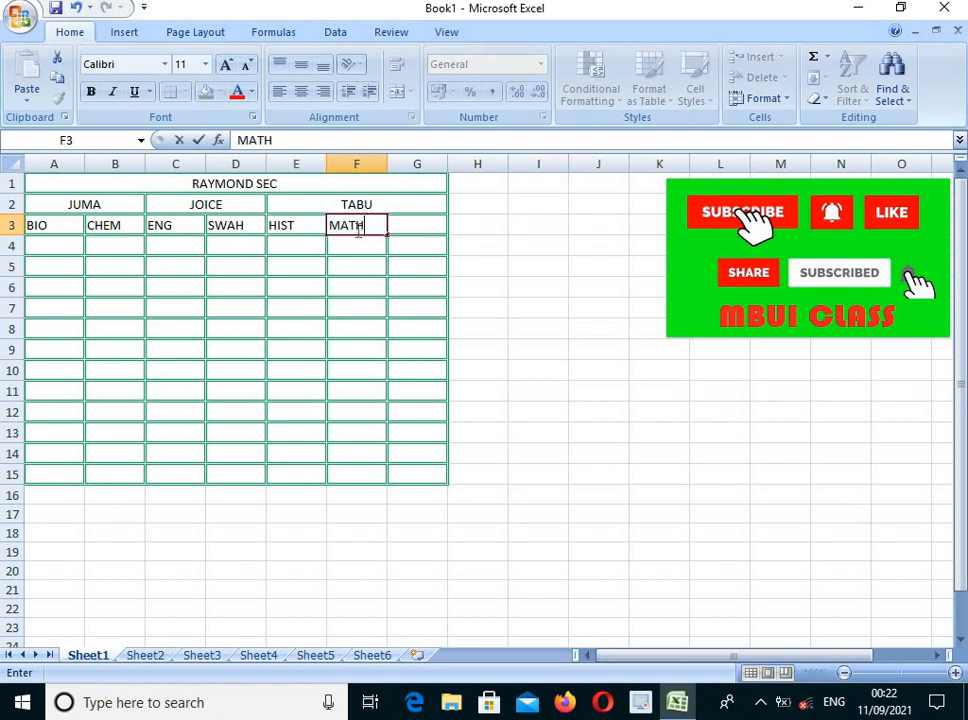
{"action": "left_click", "coordinate": [424, 228]}
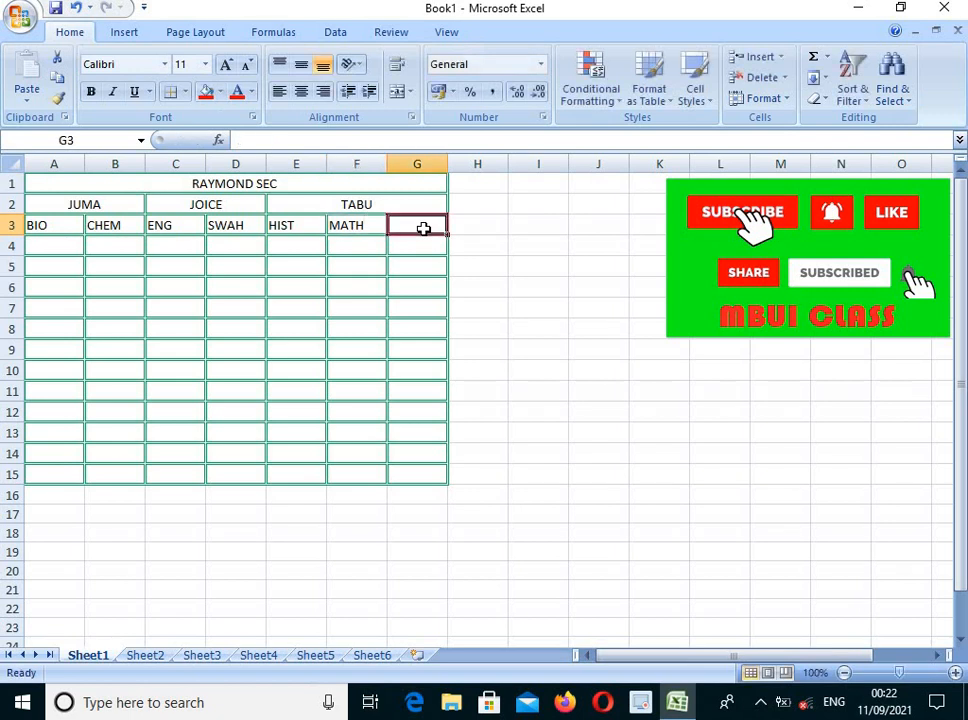
{"action": "type", "text": "PHY"}
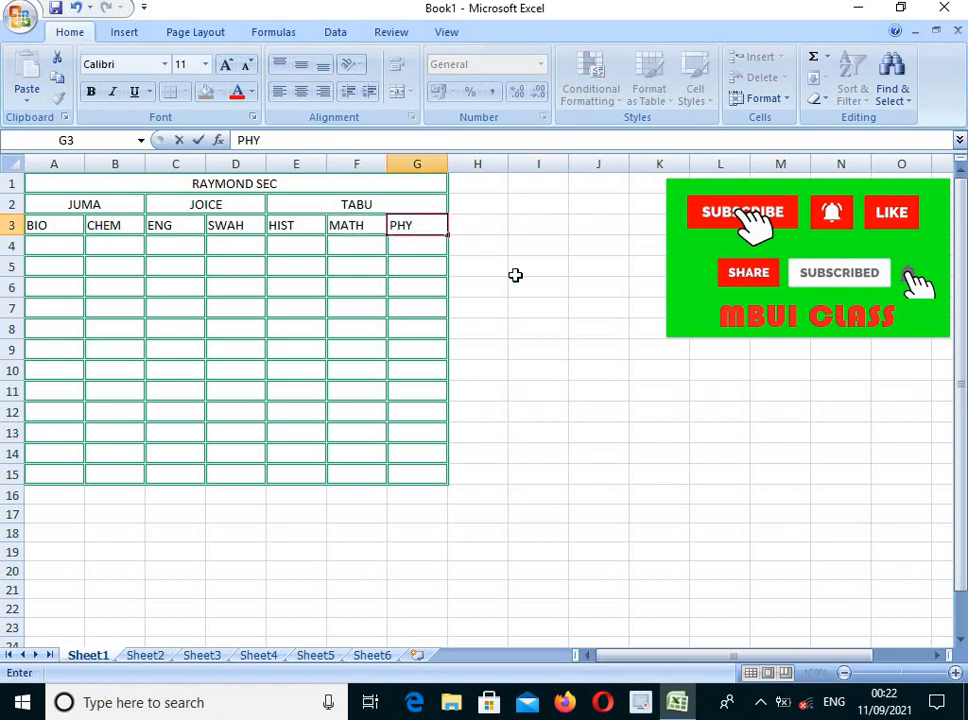
{"action": "left_click", "coordinate": [516, 277]}
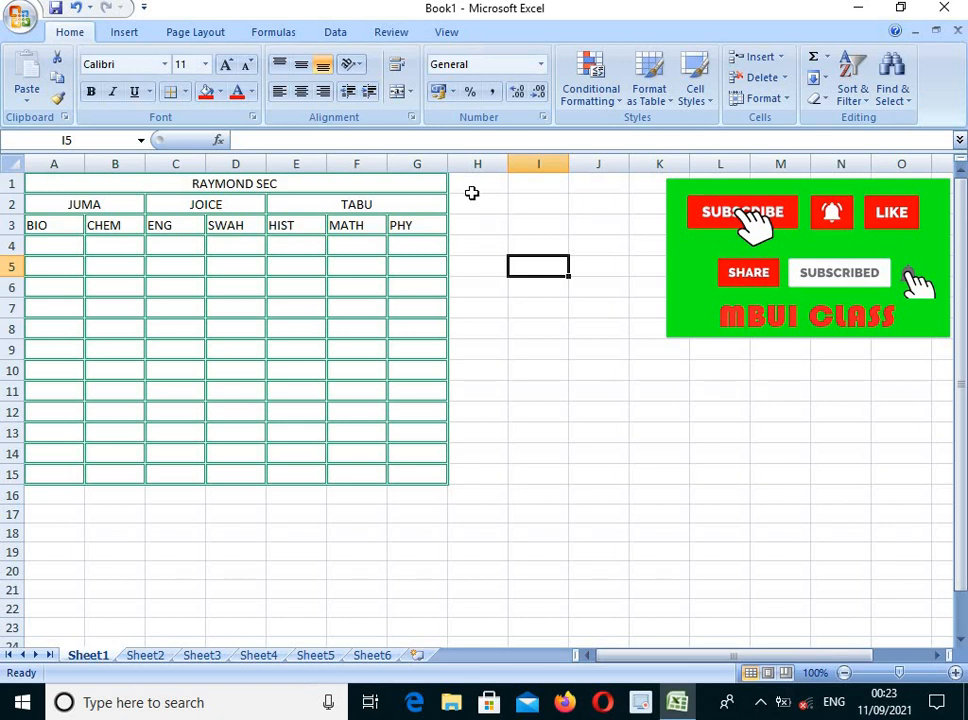
Apply thick solid green outline and inside borders to cells H1:H15 beside the table
{"action": "left_click", "coordinate": [477, 184]}
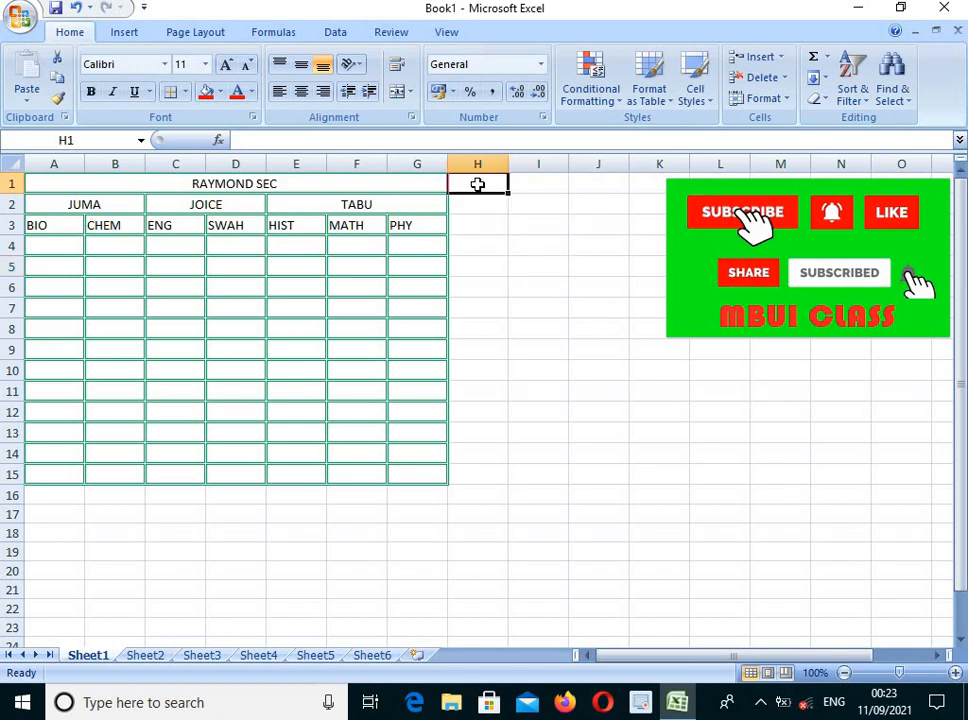
{"action": "left_click_drag", "start_coordinate": [477, 184], "coordinate": [479, 476]}
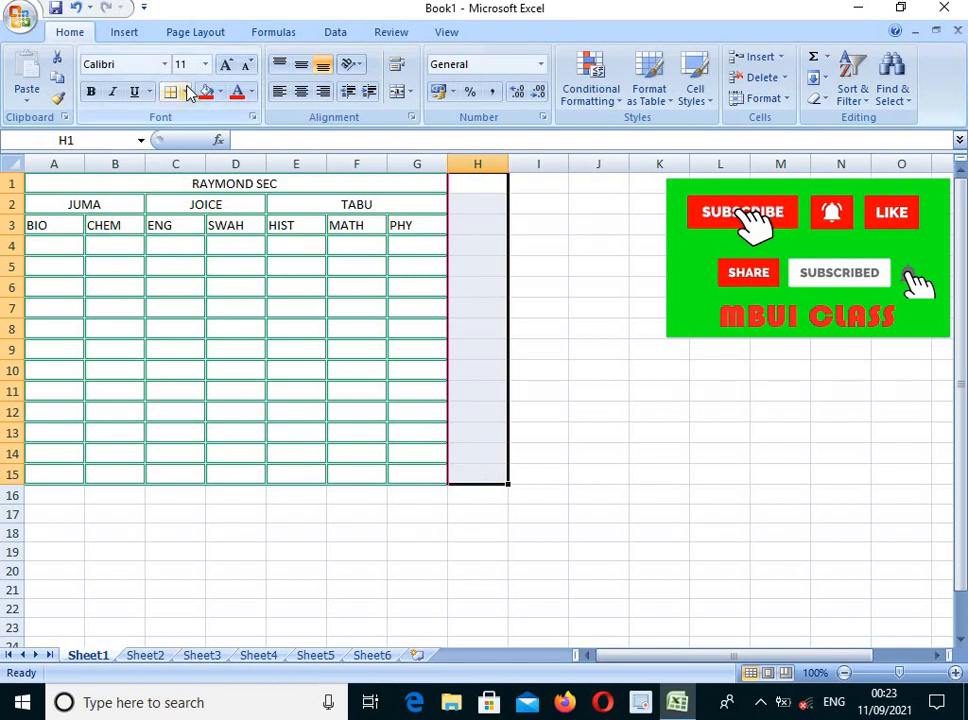
{"action": "left_click", "coordinate": [185, 91]}
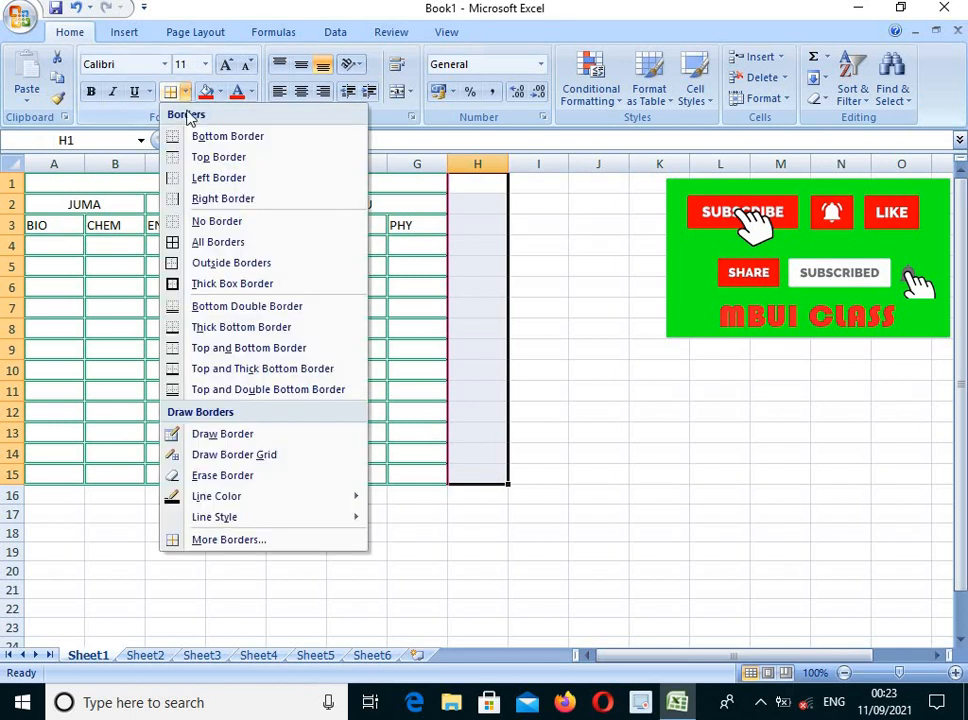
{"action": "left_click", "coordinate": [249, 541]}
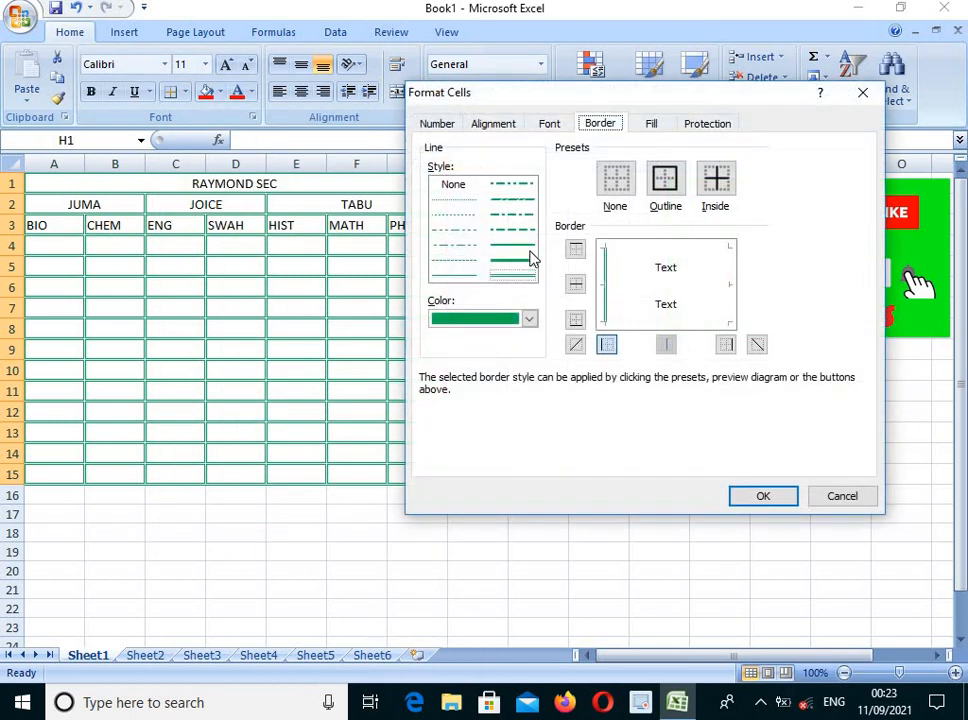
{"action": "left_click", "coordinate": [525, 271]}
{"action": "left_click", "coordinate": [665, 184]}
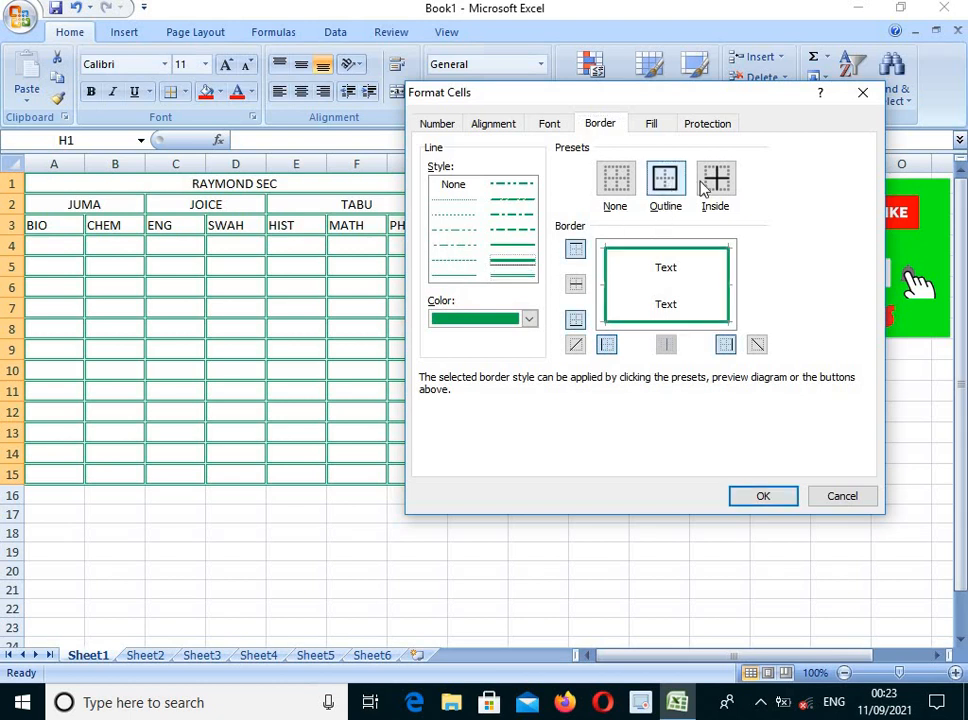
{"action": "left_click", "coordinate": [716, 186]}
{"action": "left_click", "coordinate": [761, 495]}
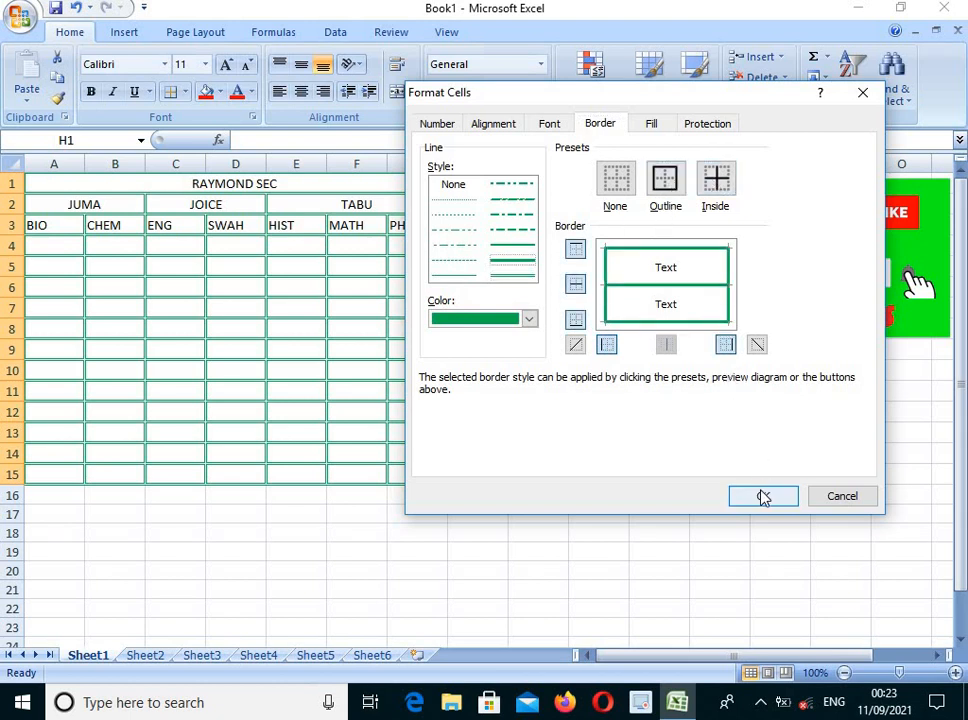
Enter the heading MICROSOFT EXCEL in H1 and widen column H slightly
{"action": "left_click", "coordinate": [481, 184]}
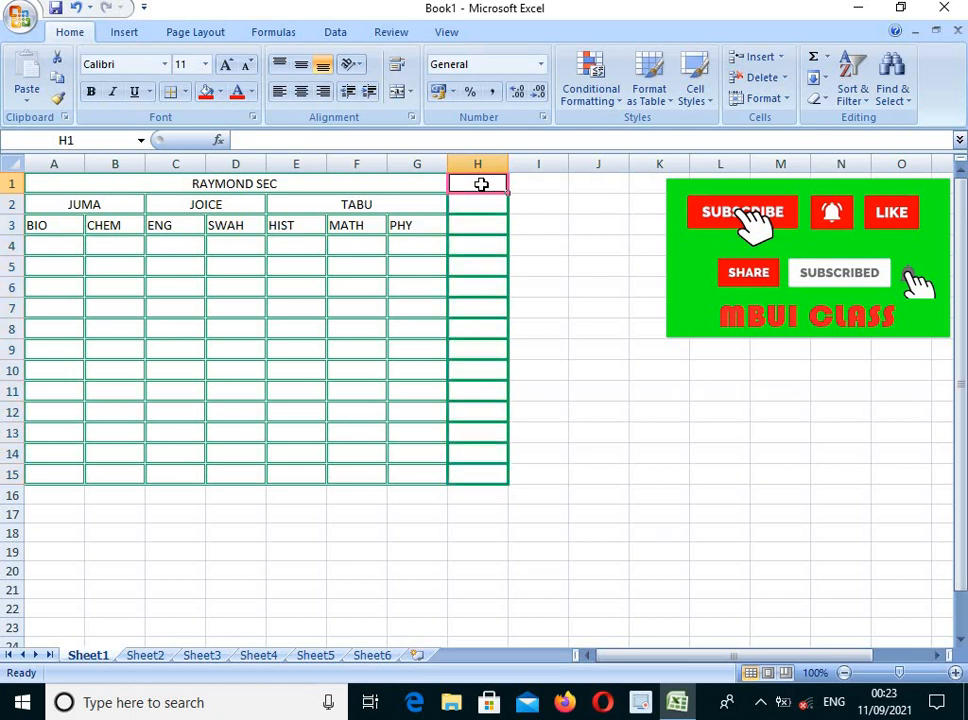
{"action": "type", "text": "MI"}
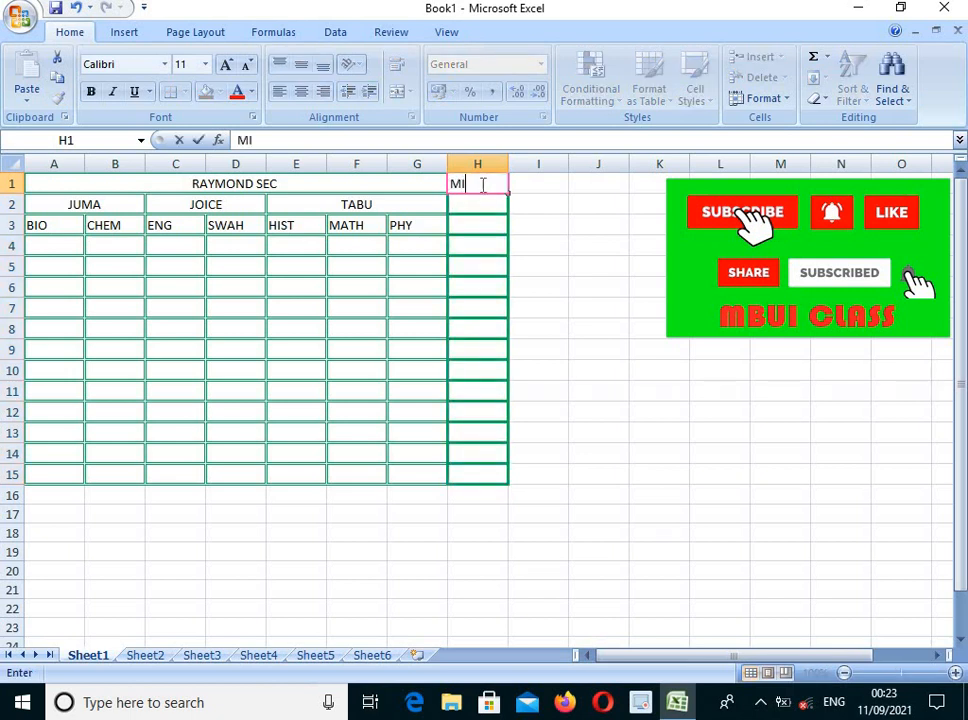
{"action": "type", "text": "CROS"}
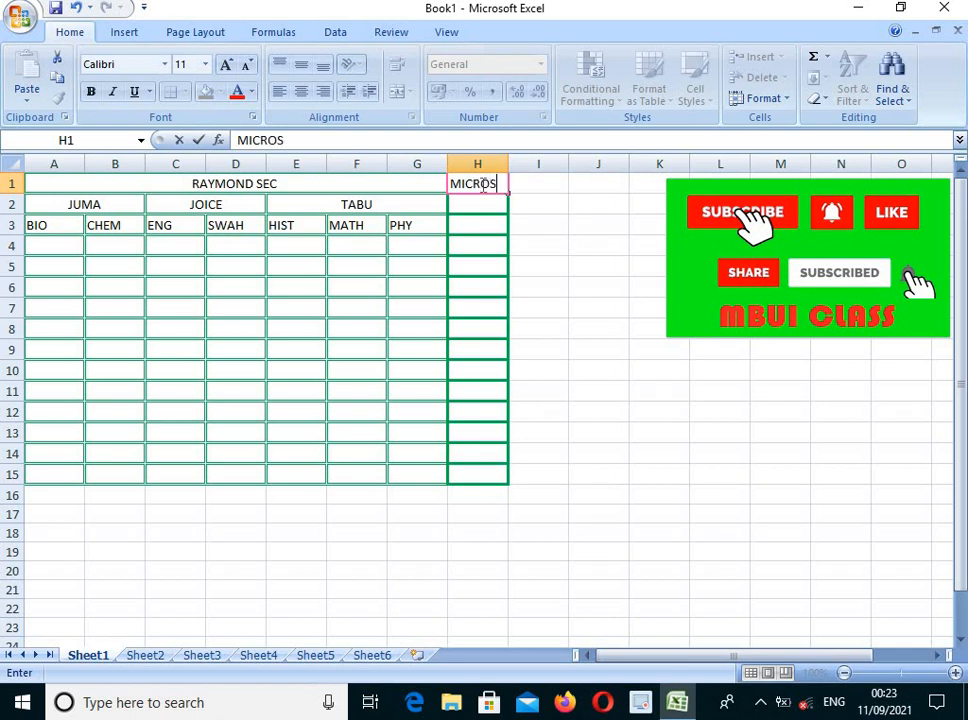
{"action": "type", "text": "OFT E"}
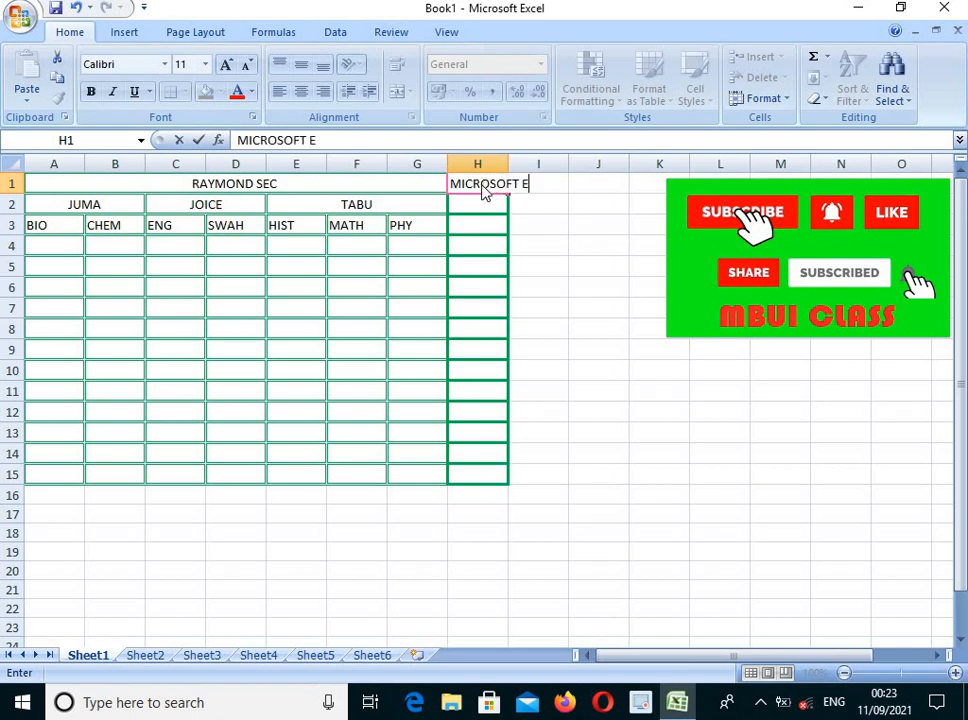
{"action": "type", "text": "XCEL"}
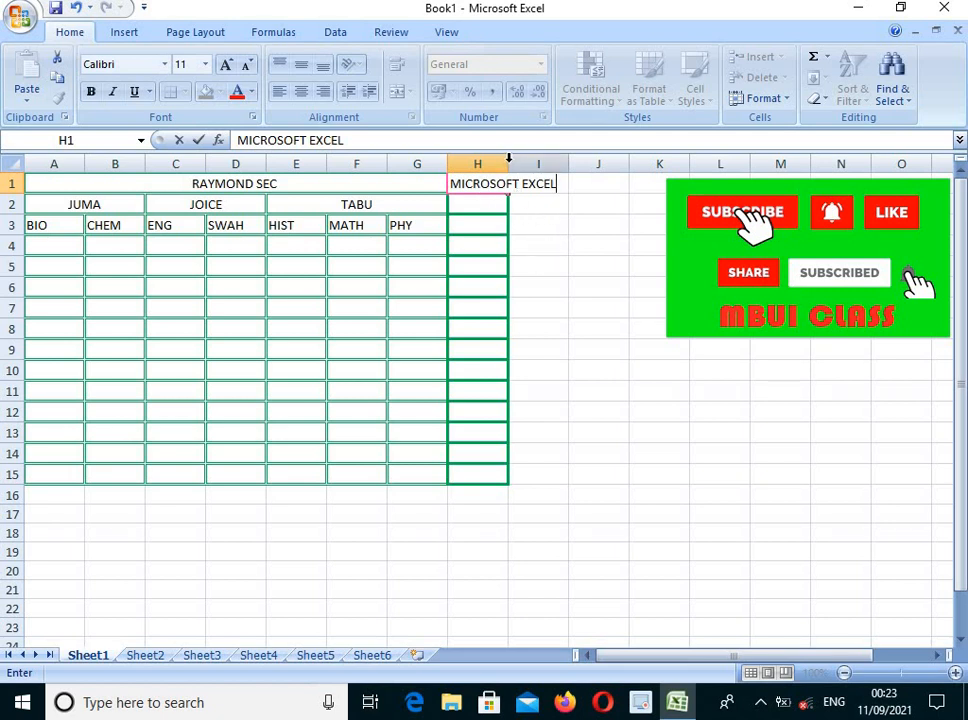
{"action": "left_click", "coordinate": [509, 160]}
{"action": "left_click_drag", "start_coordinate": [508, 162], "coordinate": [522, 160]}
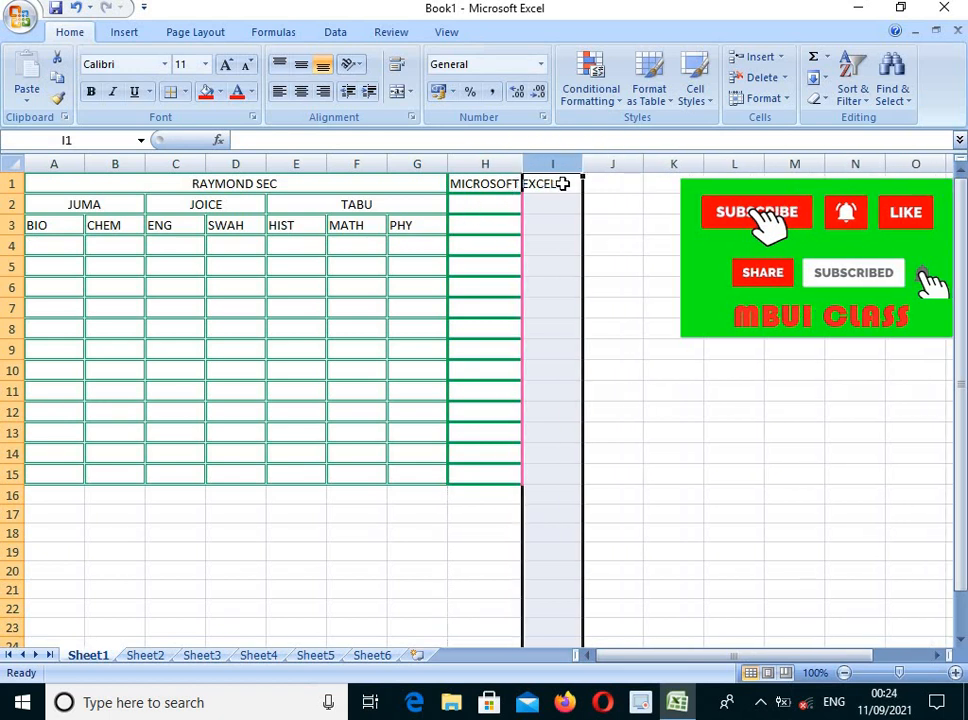
Wrap the MICROSOFT EXCEL heading in H1 onto multiple lines and center it horizontally
{"action": "left_click", "coordinate": [493, 184]}
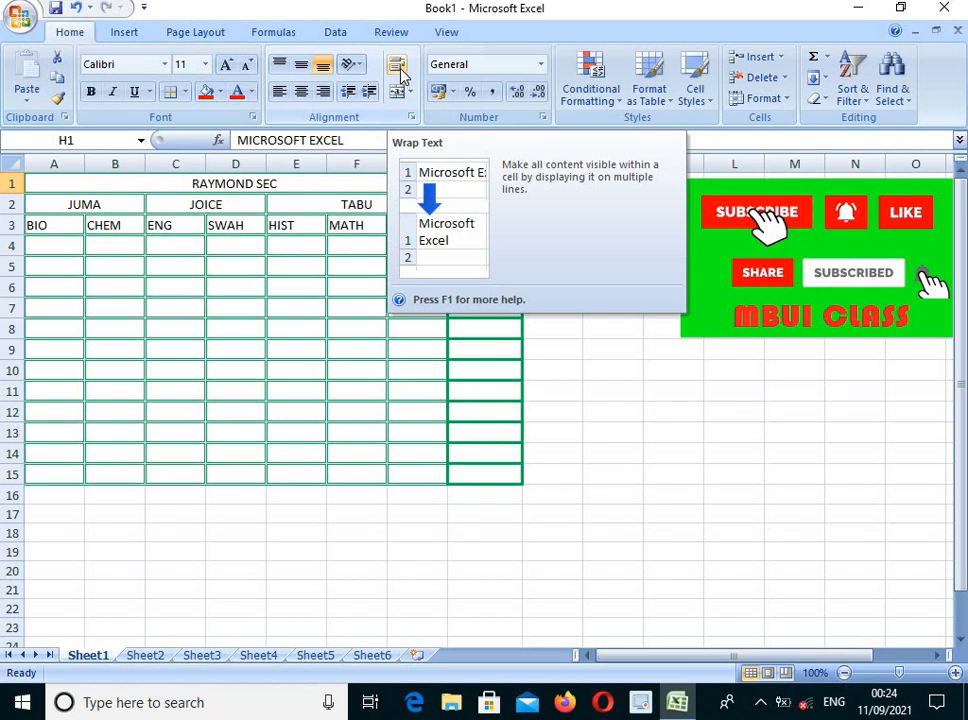
{"action": "left_click", "coordinate": [400, 72]}
{"action": "left_click", "coordinate": [601, 204]}
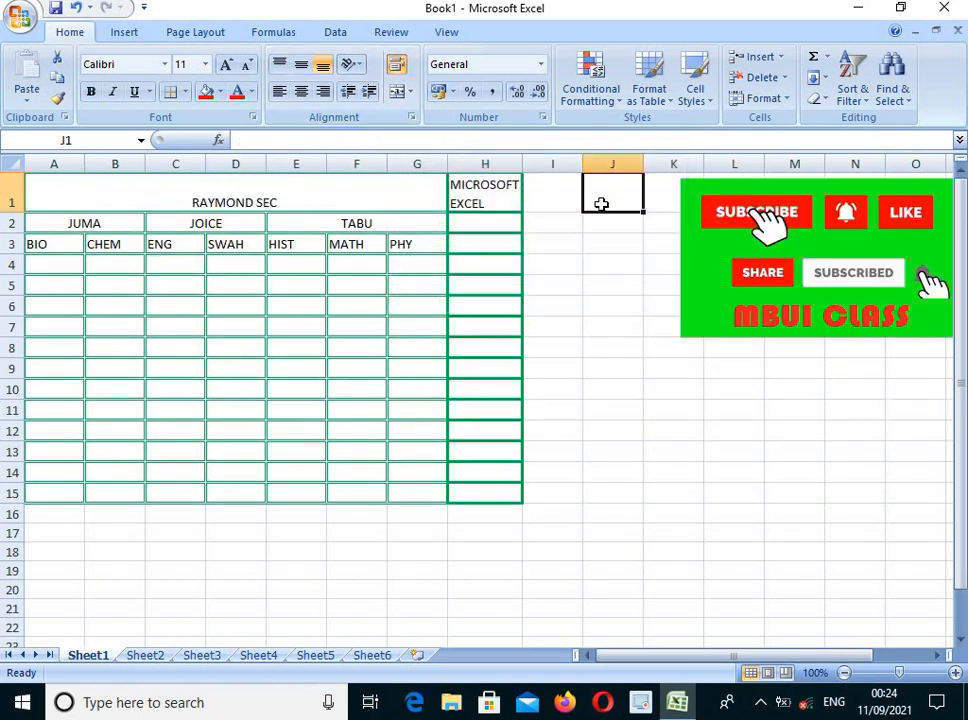
{"action": "left_click", "coordinate": [489, 184]}
{"action": "left_click", "coordinate": [300, 91]}
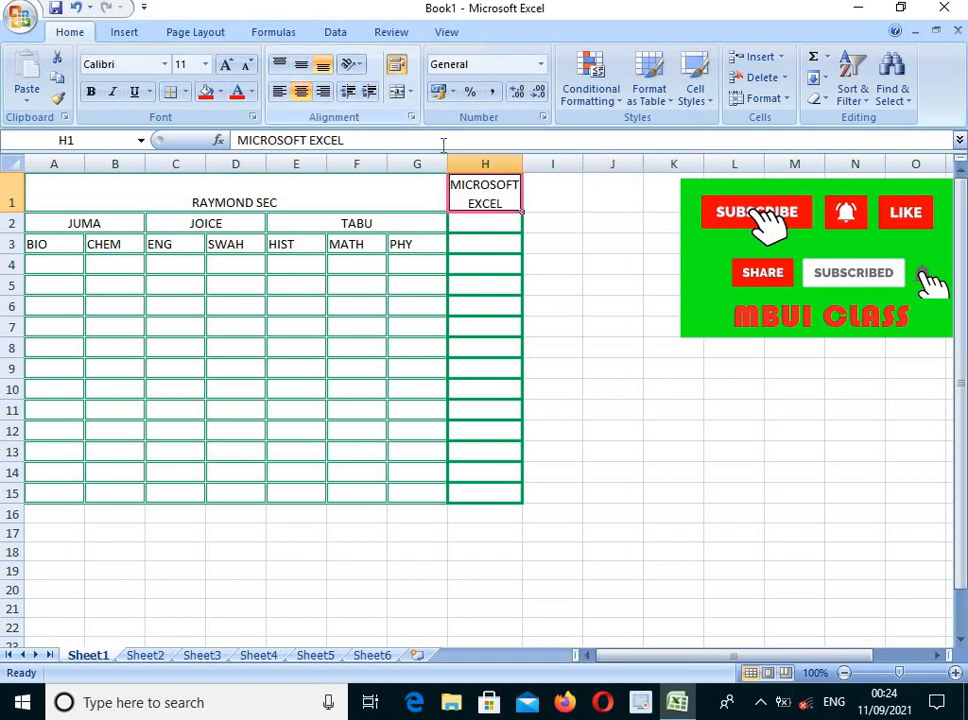
{"action": "left_click", "coordinate": [586, 261]}
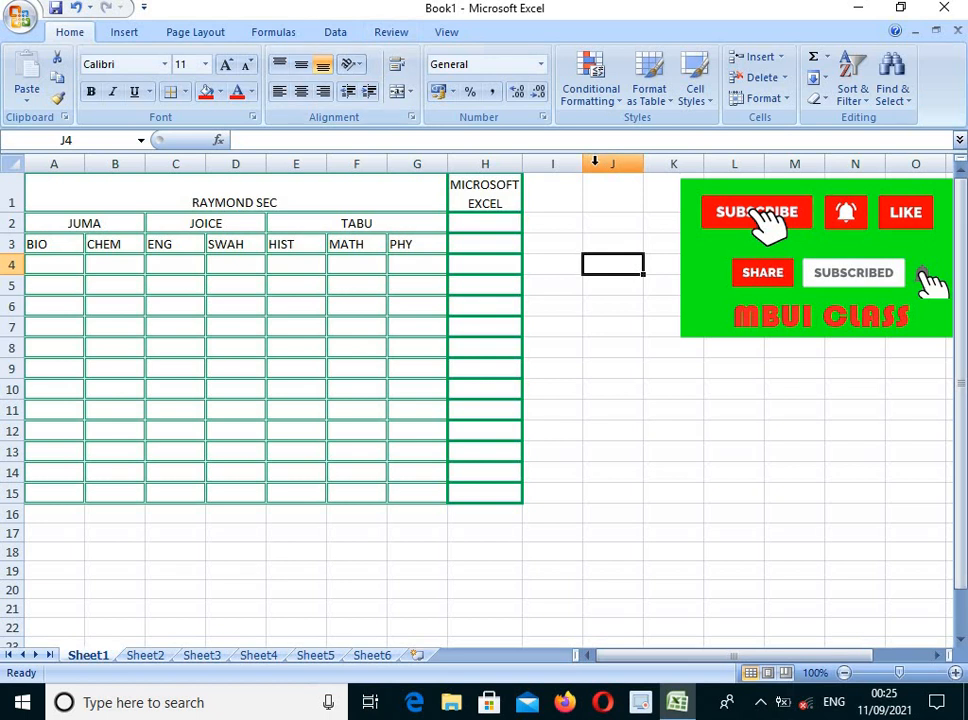
Delete the entire column H containing the MICROSOFT EXCEL heading
{"action": "left_click", "coordinate": [483, 163]}
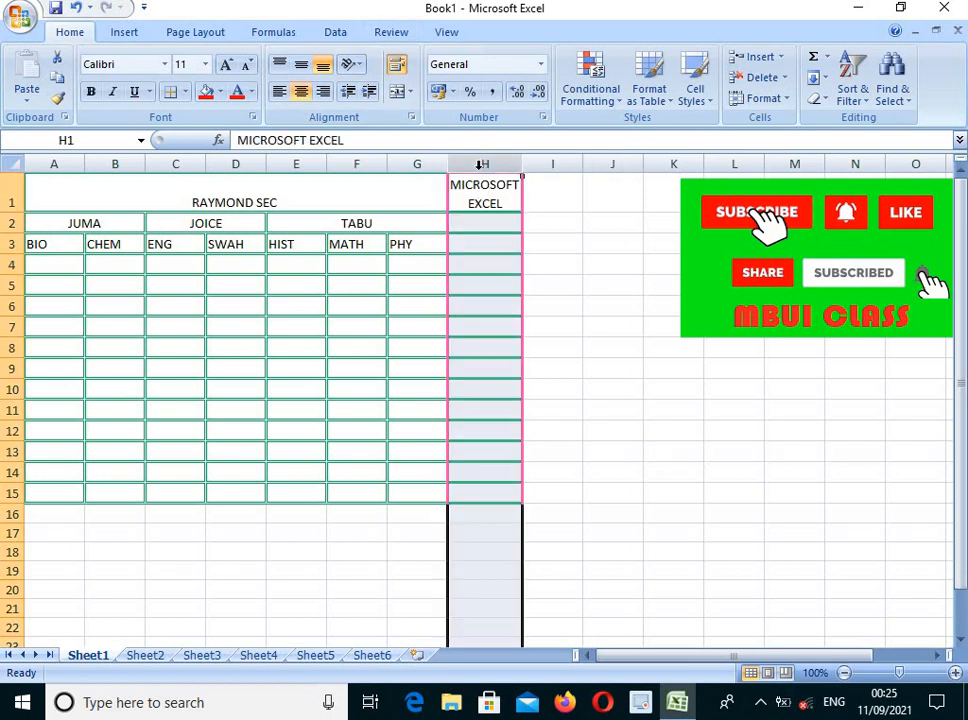
{"action": "left_click", "coordinate": [611, 250]}
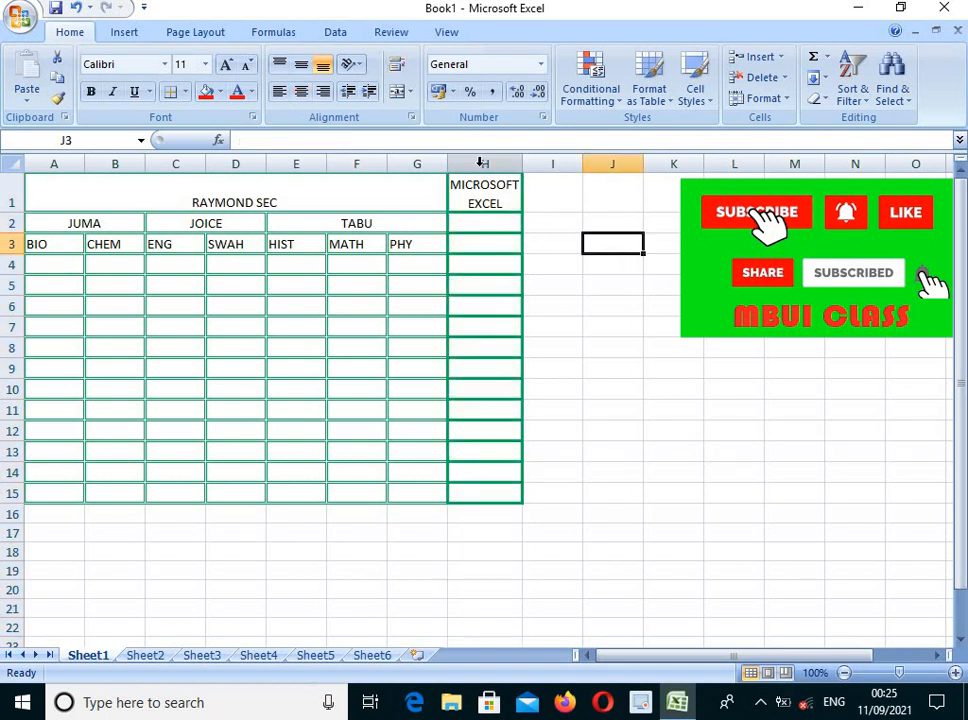
{"action": "right_click", "coordinate": [483, 163]}
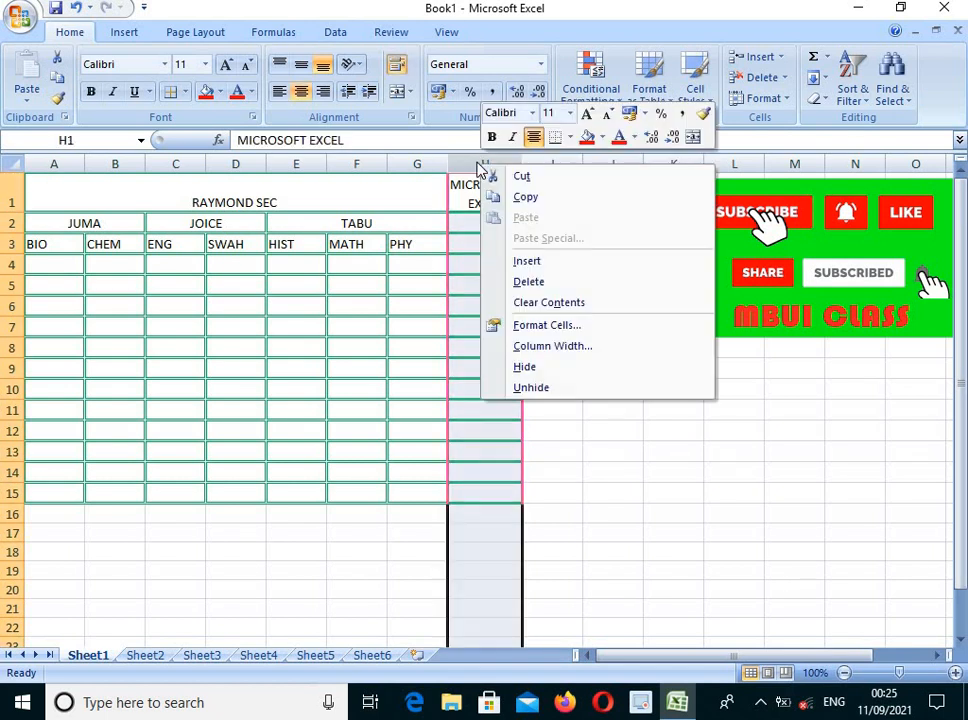
{"action": "left_click", "coordinate": [553, 284]}
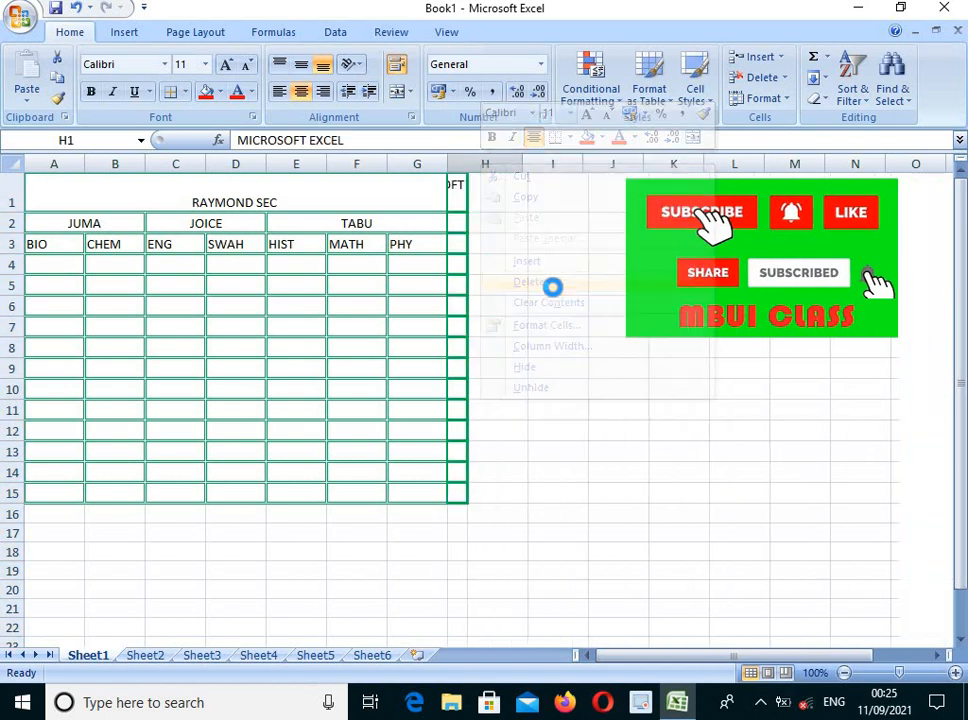
{"action": "left_click", "coordinate": [597, 371]}
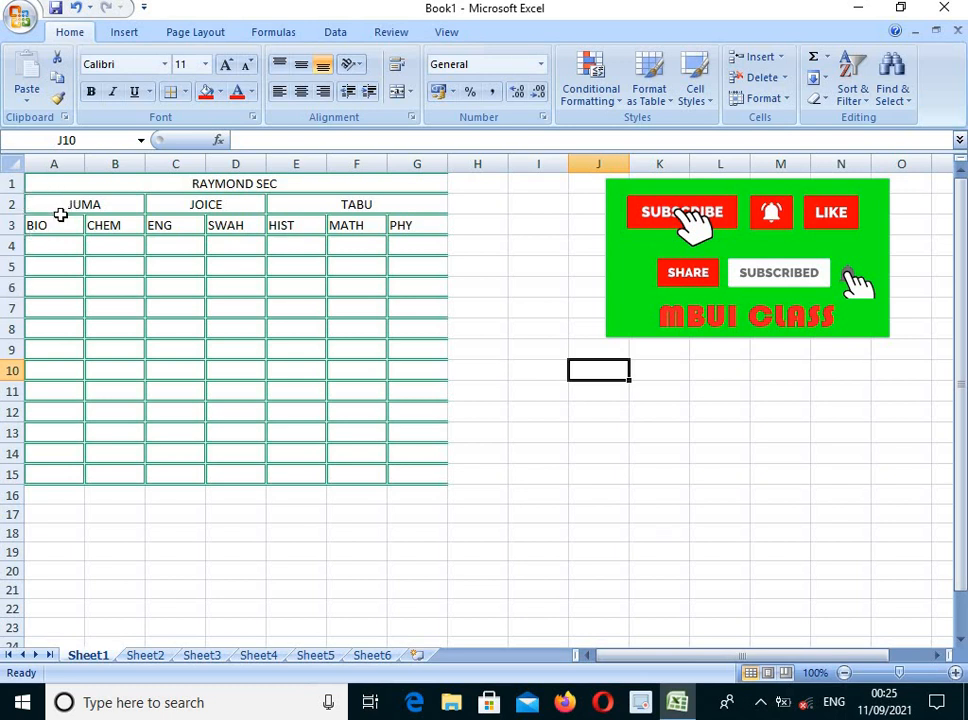
Insert a blank row above the subject headings in row 3
{"action": "left_click", "coordinate": [9, 225]}
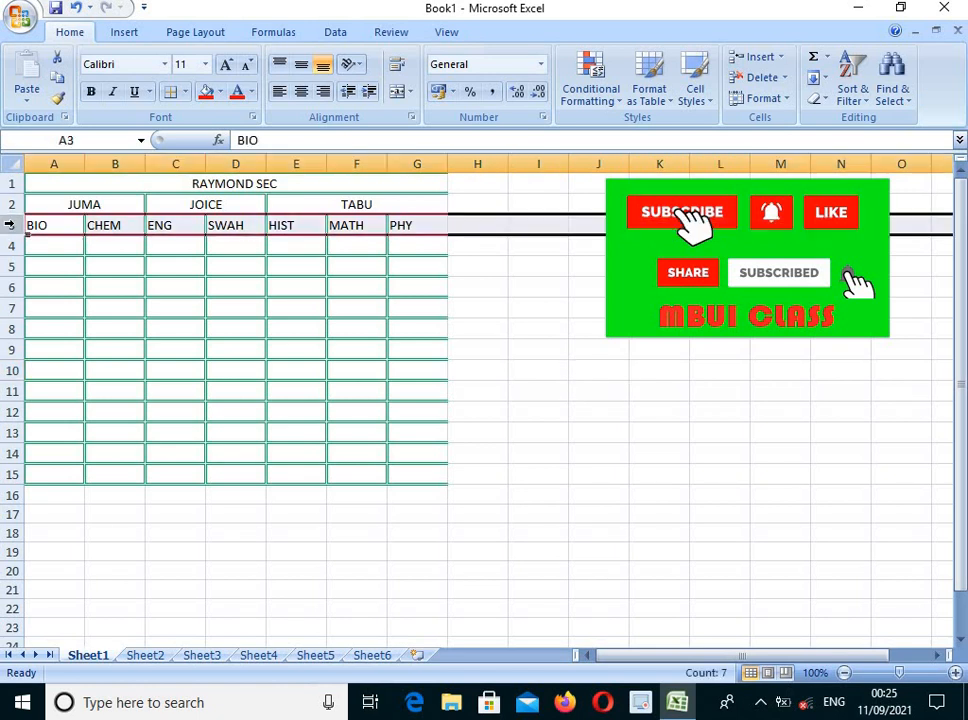
{"action": "left_click", "coordinate": [760, 58]}
{"action": "left_click", "coordinate": [66, 224]}
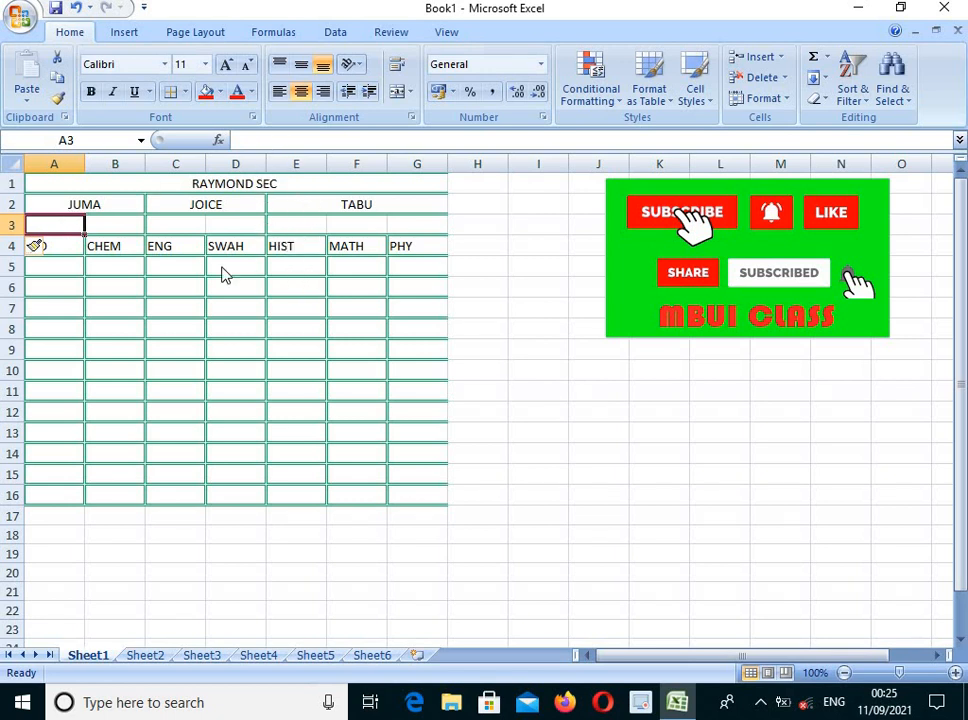
Insert a blank column before the HIST column, between SWAH and HIST
{"action": "left_click", "coordinate": [295, 163]}
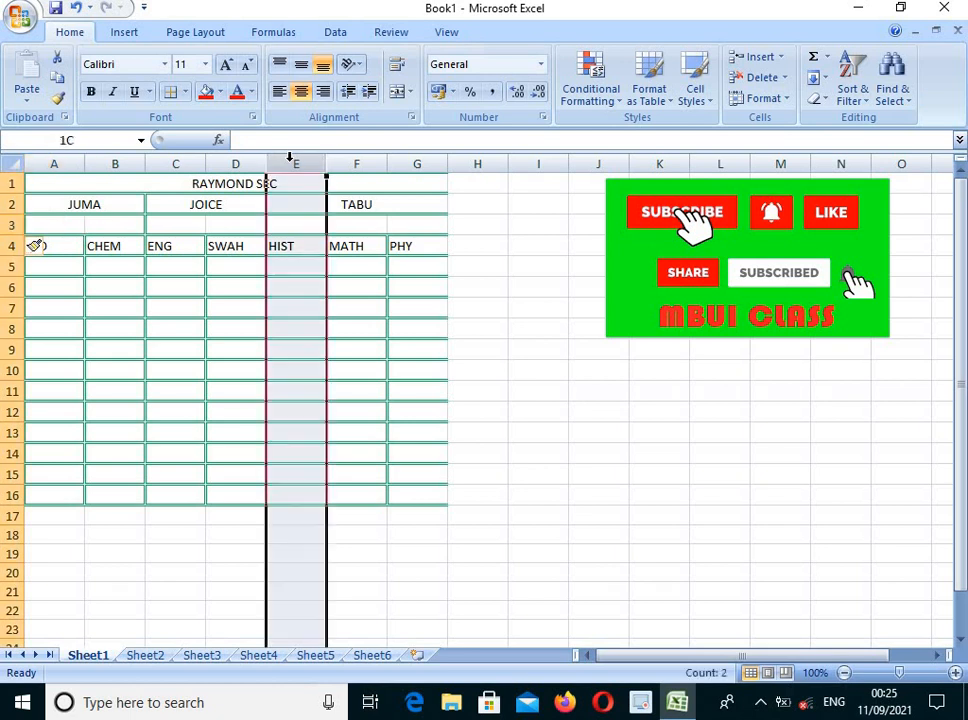
{"action": "left_click", "coordinate": [757, 57]}
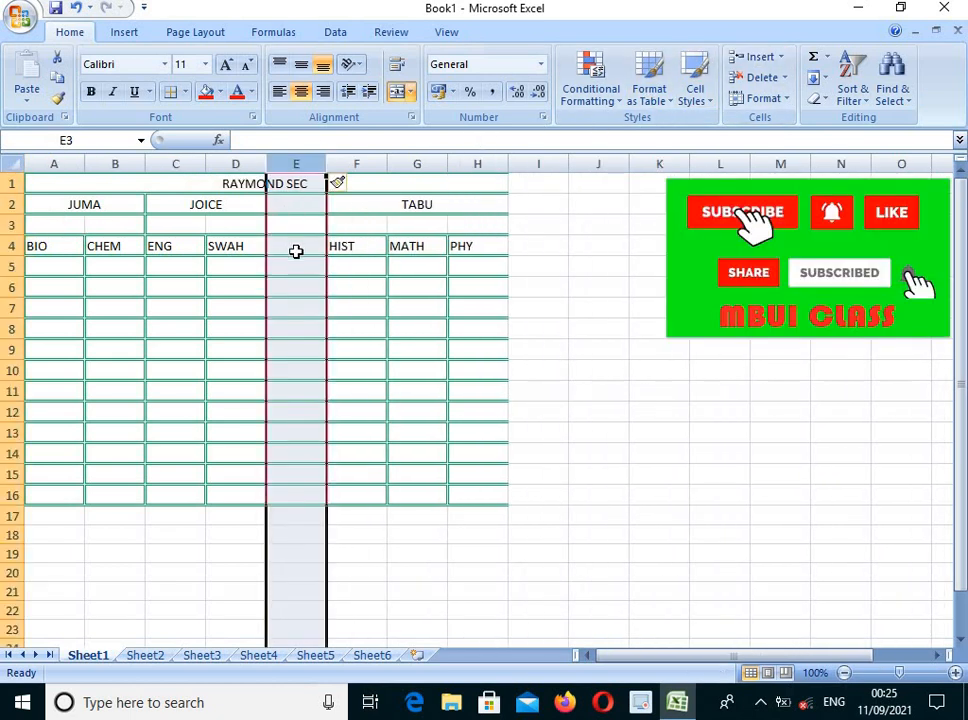
{"action": "left_click", "coordinate": [296, 251]}
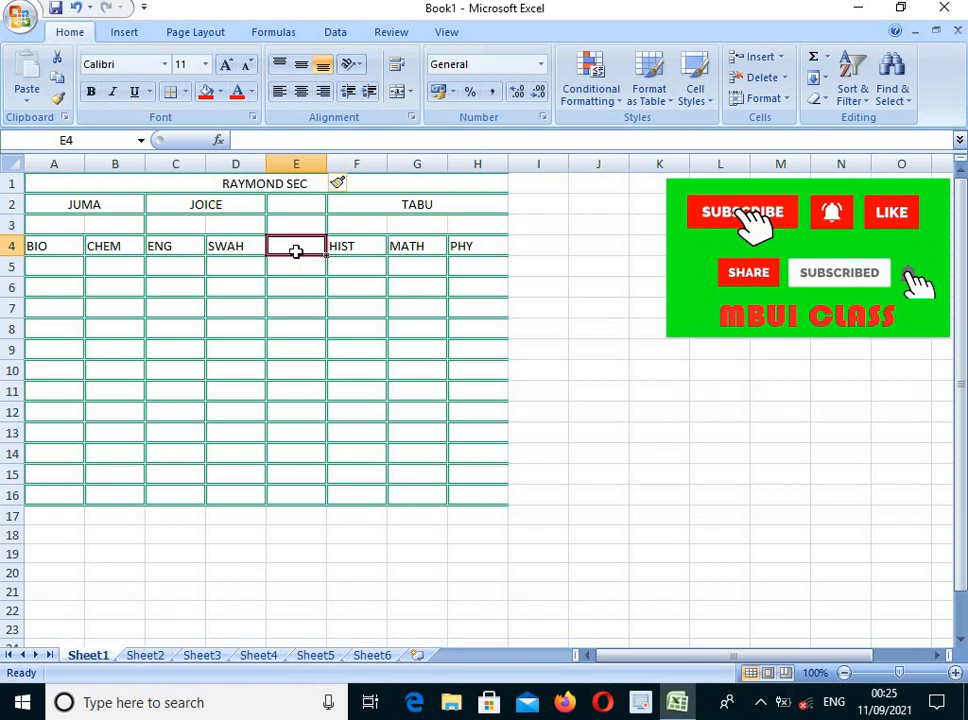